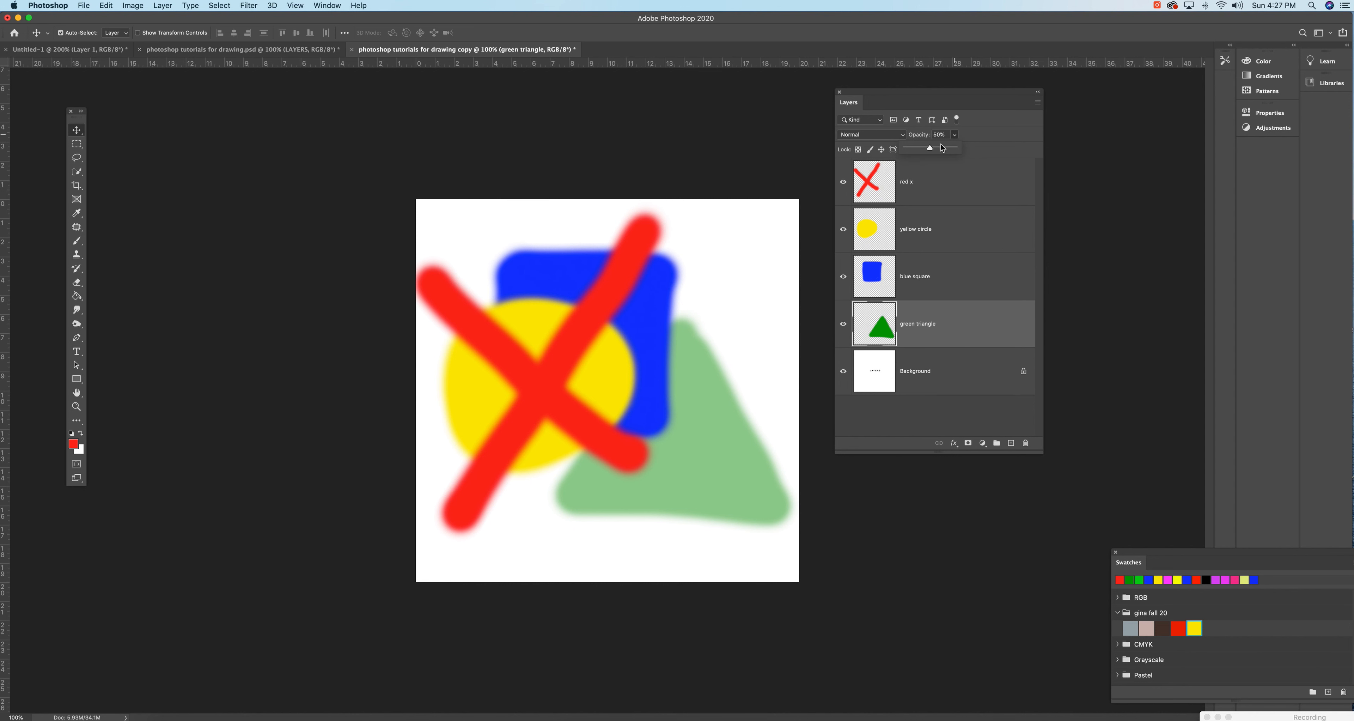
- Restore the green triangle layer to 100% opacity and try a reduced opacity on the blue square layer
drag(954, 152, 986, 156)
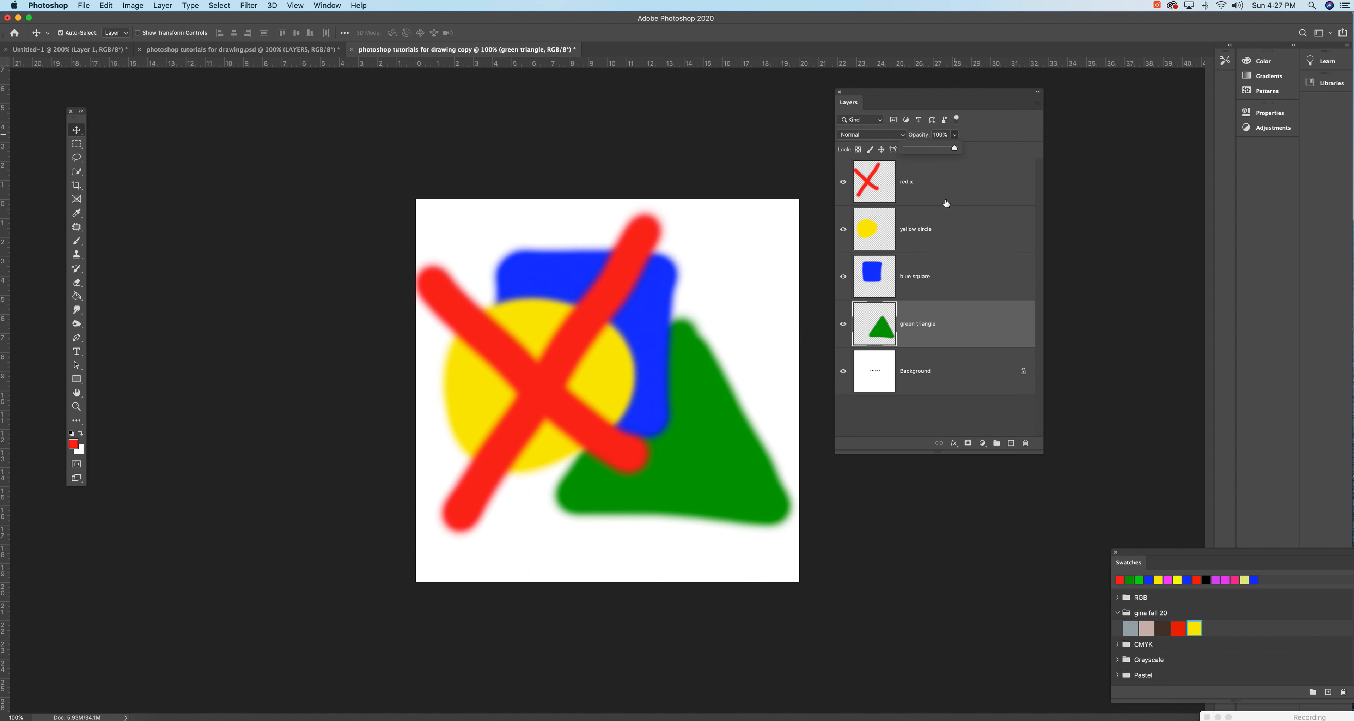
click(943, 275)
click(944, 275)
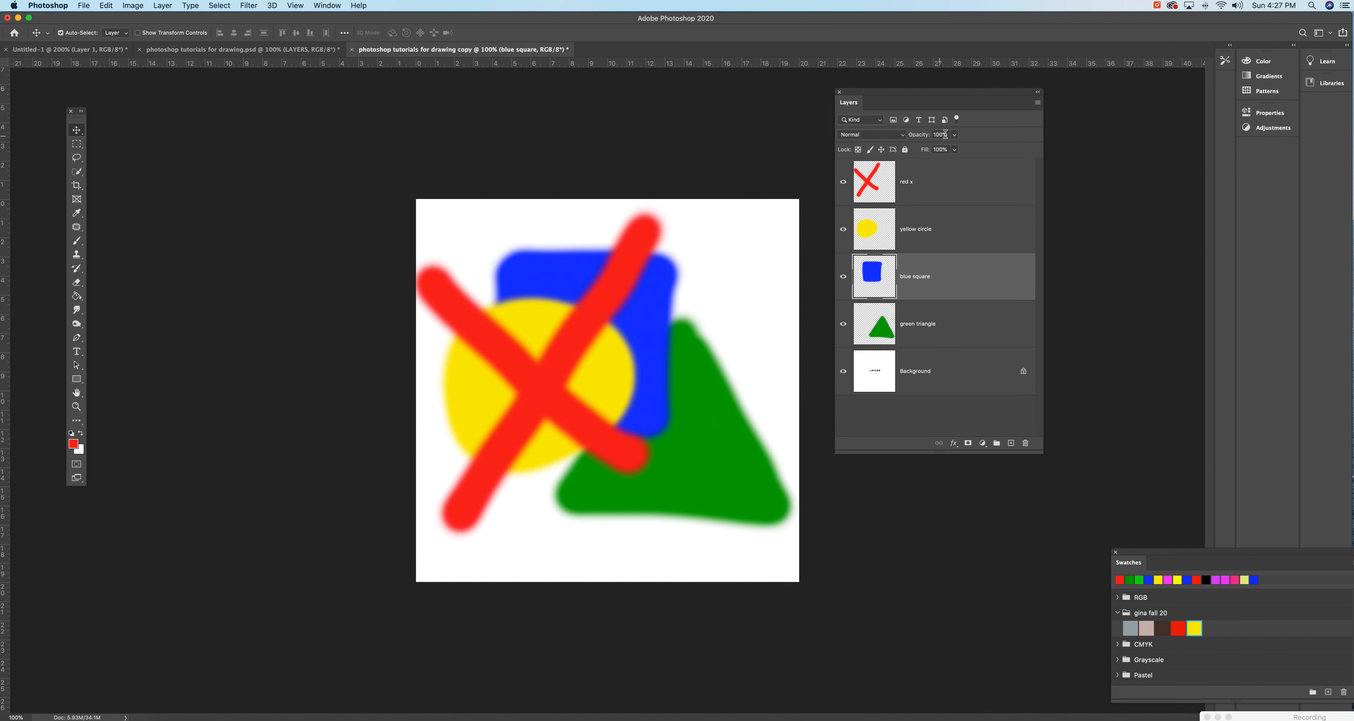
click(955, 135)
drag(956, 148, 927, 147)
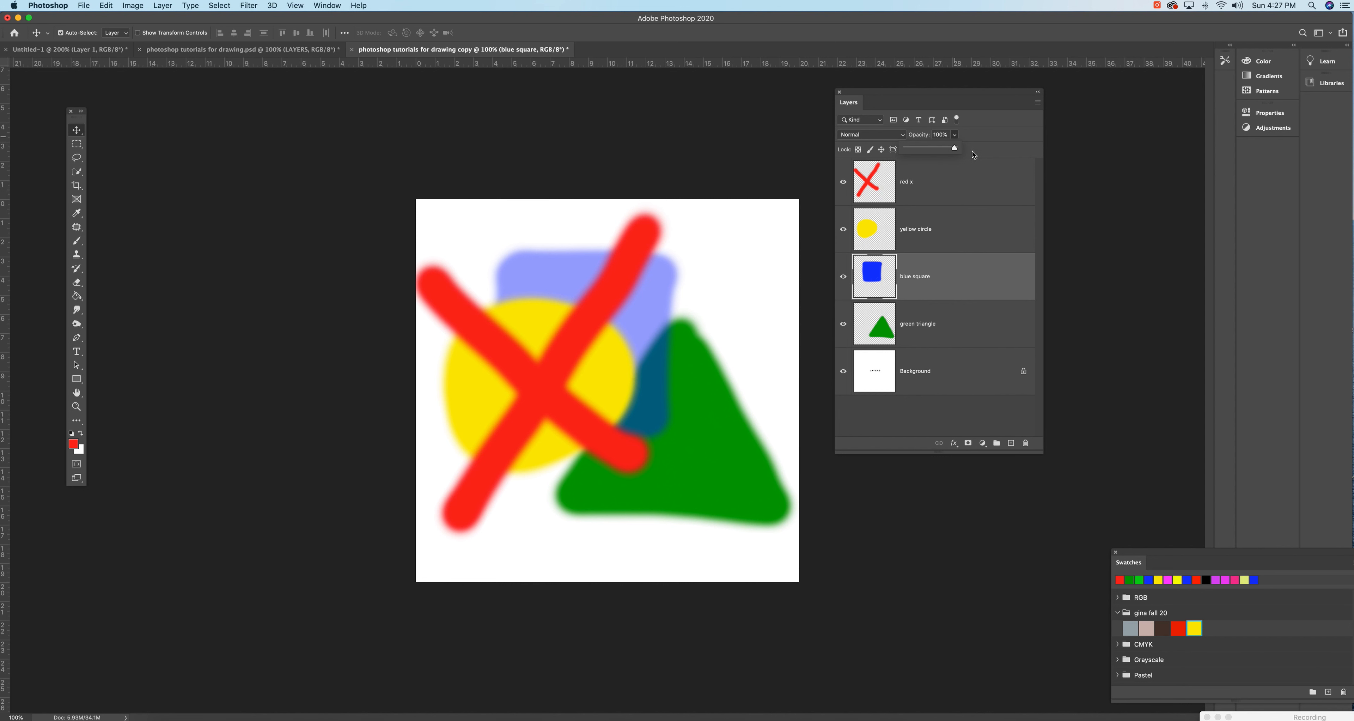
- Strongly reduce the yellow circle layer's opacity and set the blue square layer's opacity to 60%
click(926, 241)
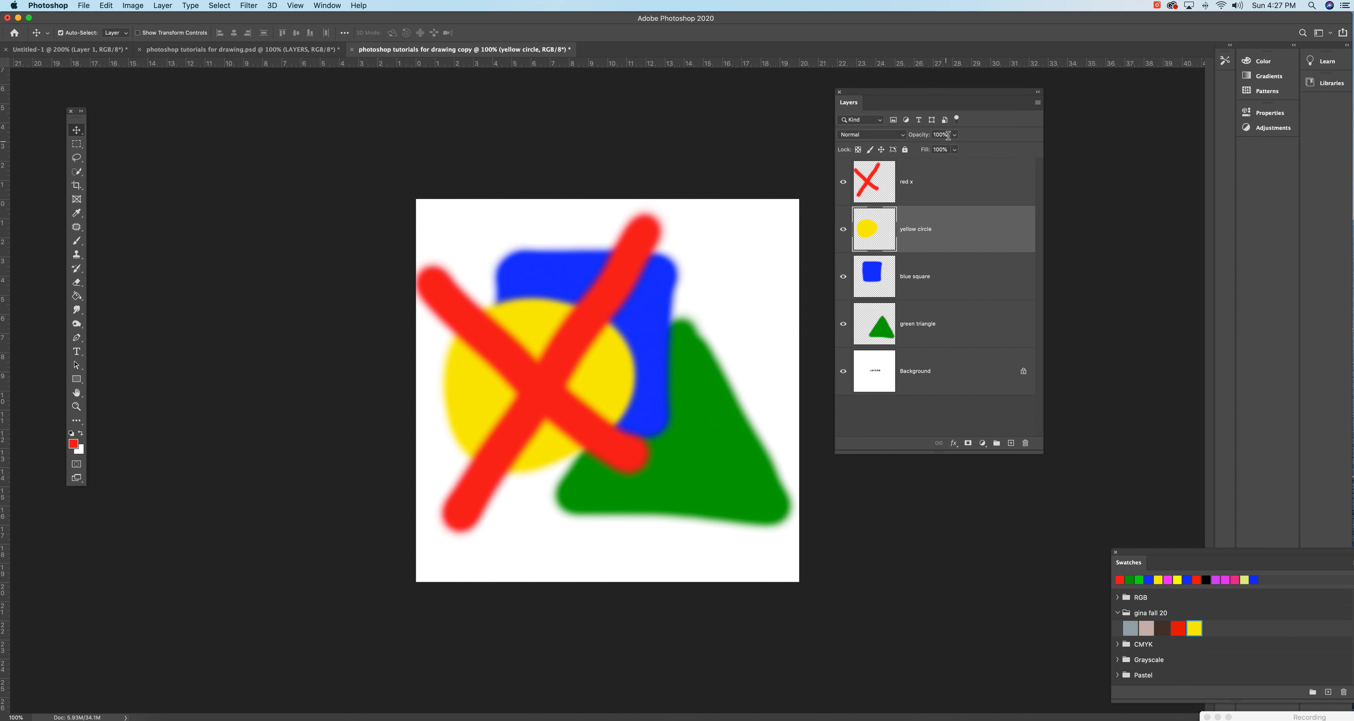
drag(928, 152, 937, 151)
click(915, 273)
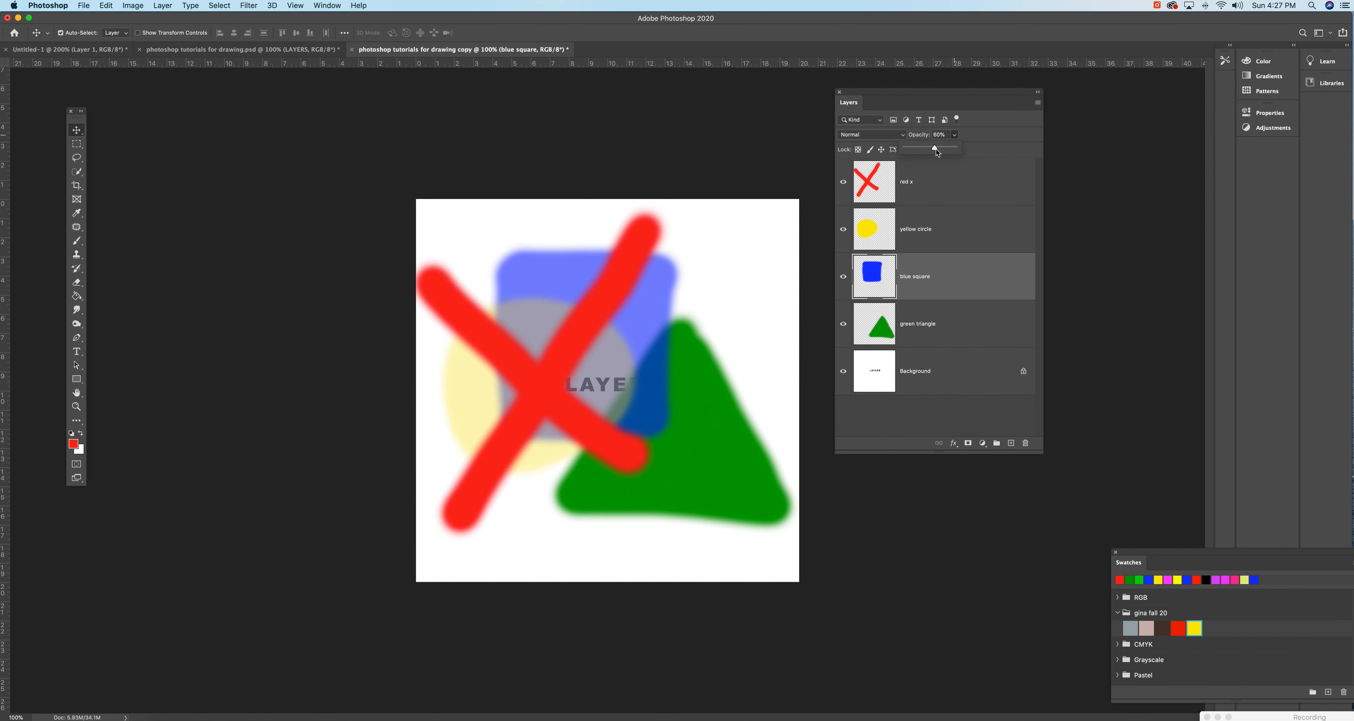
- Set the opacity of the yellow circle, blue square and green triangle layers to 100%
click(921, 331)
click(956, 137)
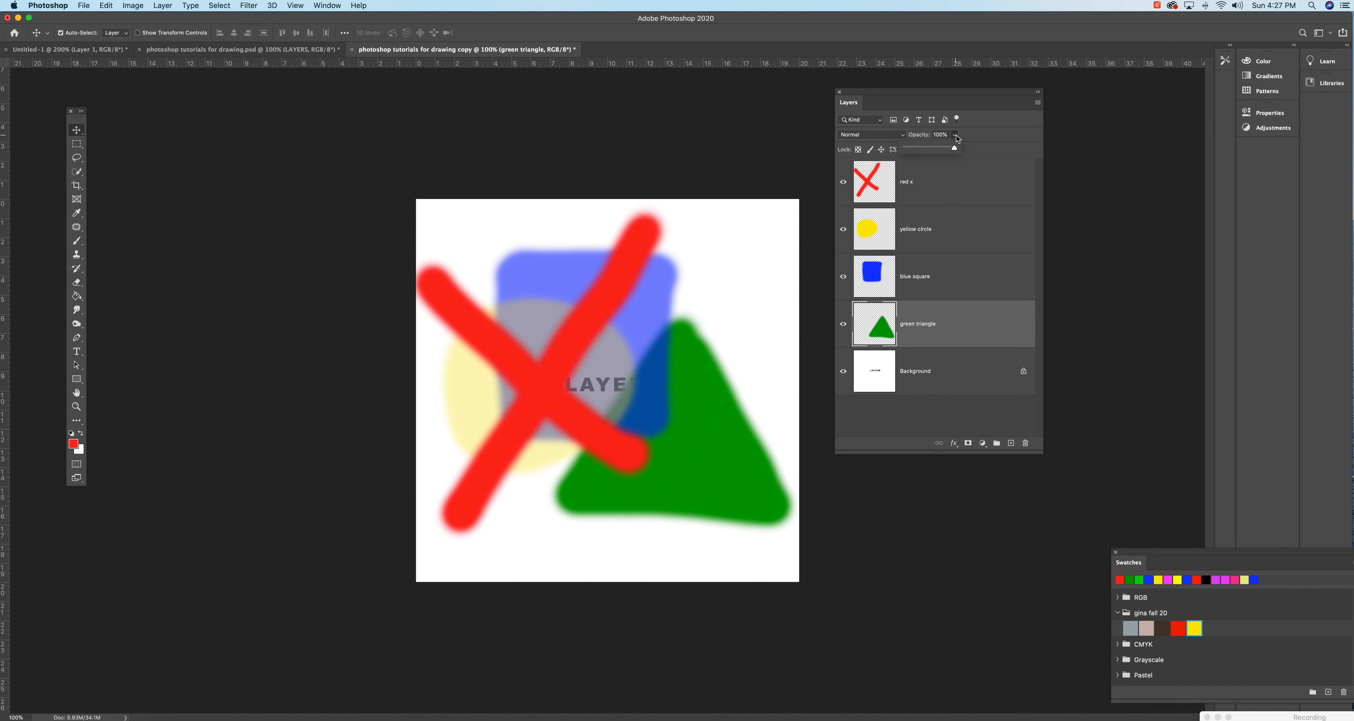
drag(949, 152, 989, 157)
click(945, 189)
click(953, 220)
click(954, 135)
click(953, 269)
click(954, 135)
click(948, 324)
click(954, 135)
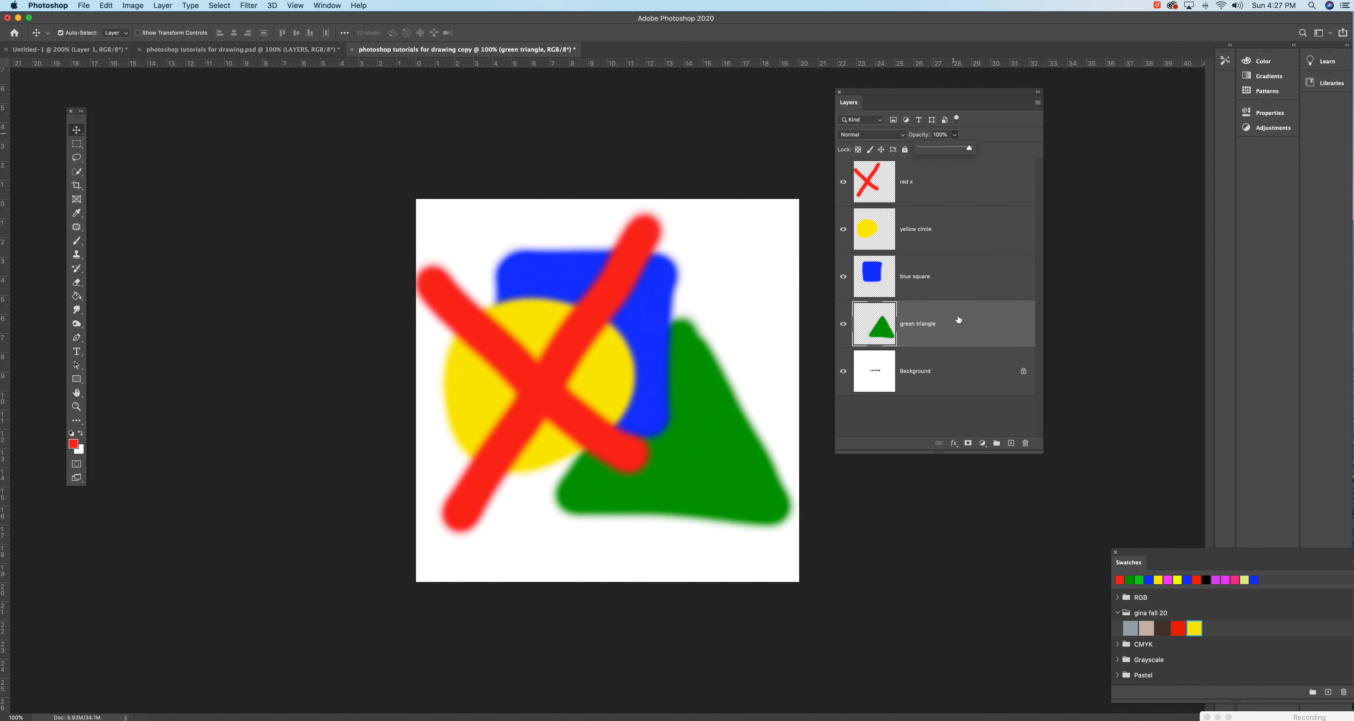
- Set the red x layer to the Dissolve blend mode and lower its opacity to 56%
click(961, 179)
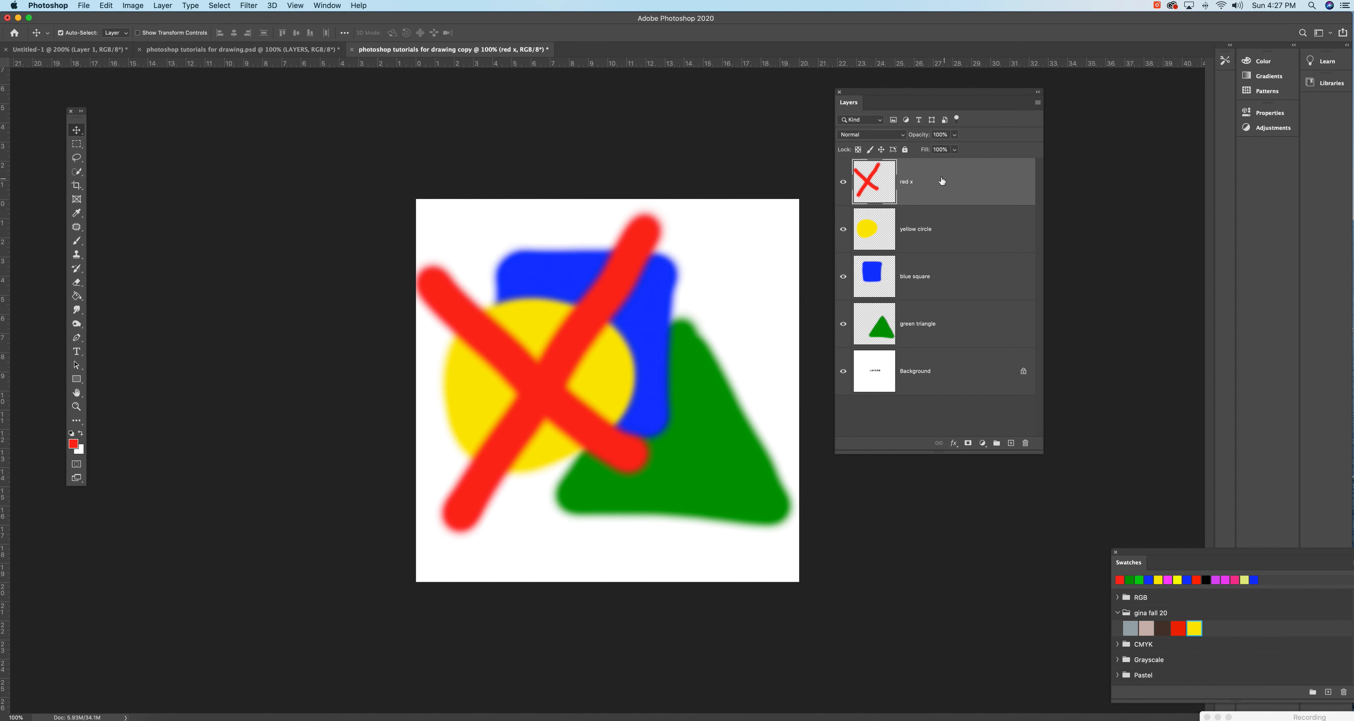
click(886, 136)
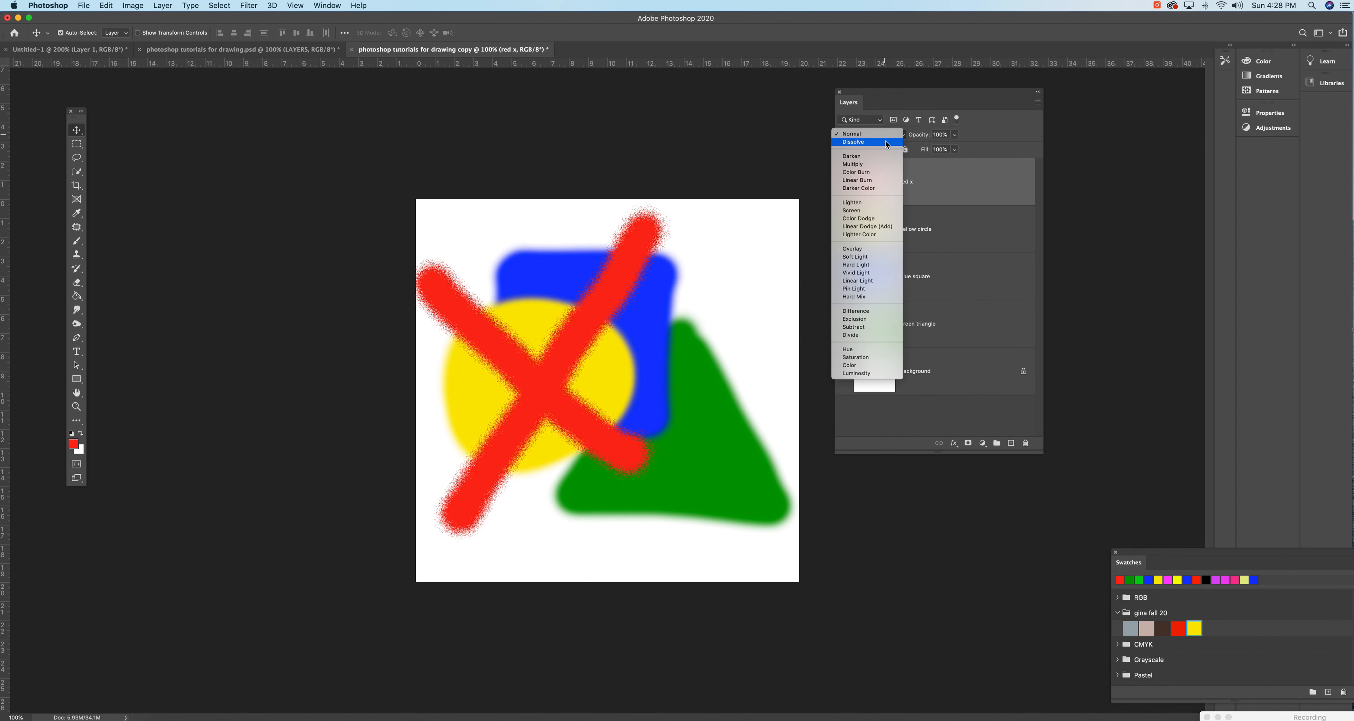
click(886, 142)
click(954, 135)
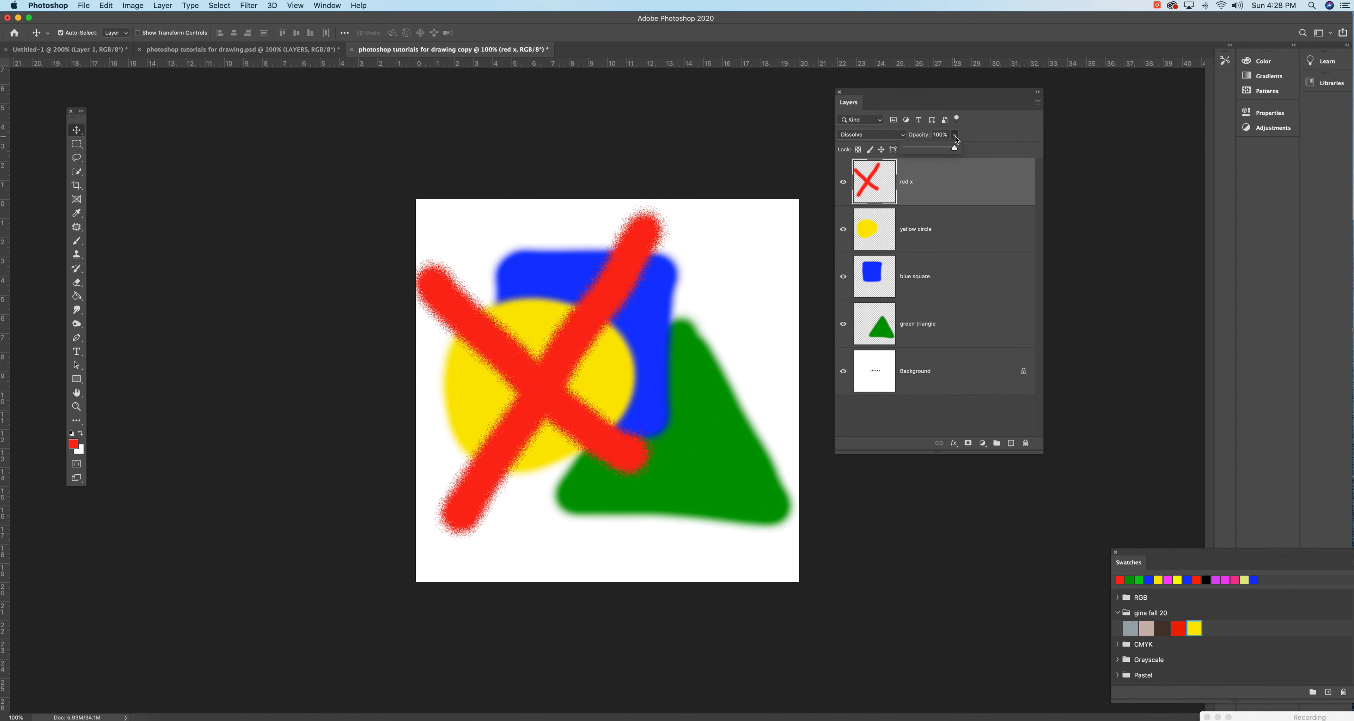
drag(956, 147, 933, 151)
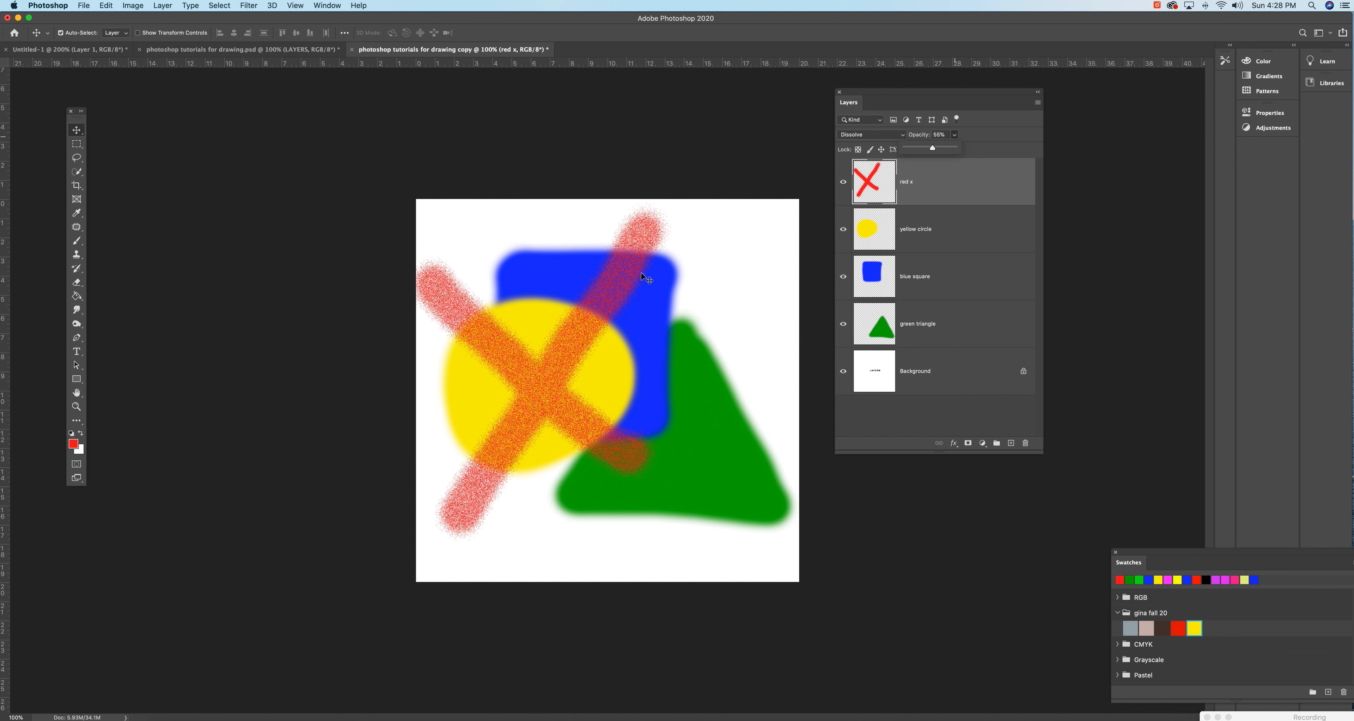
- Return the red x layer's opacity to 100% and change its blend mode to Multiply
drag(939, 151, 961, 150)
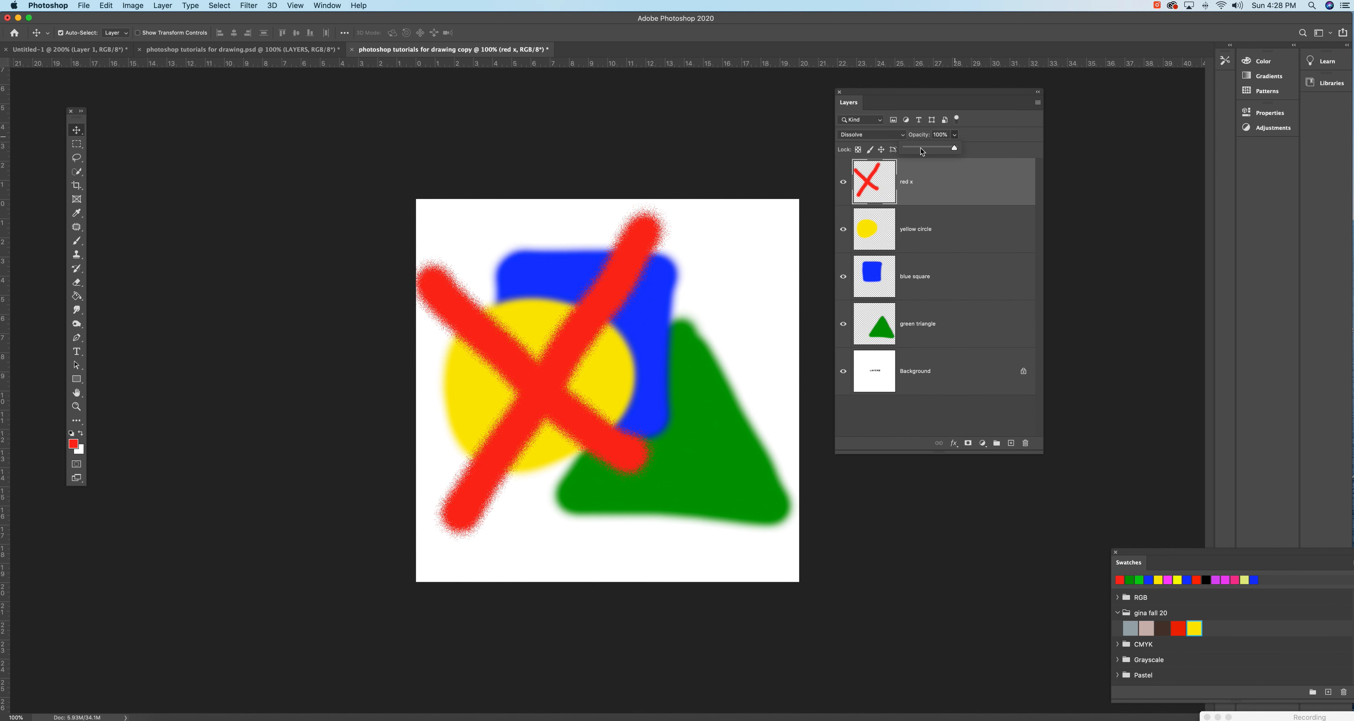
click(870, 135)
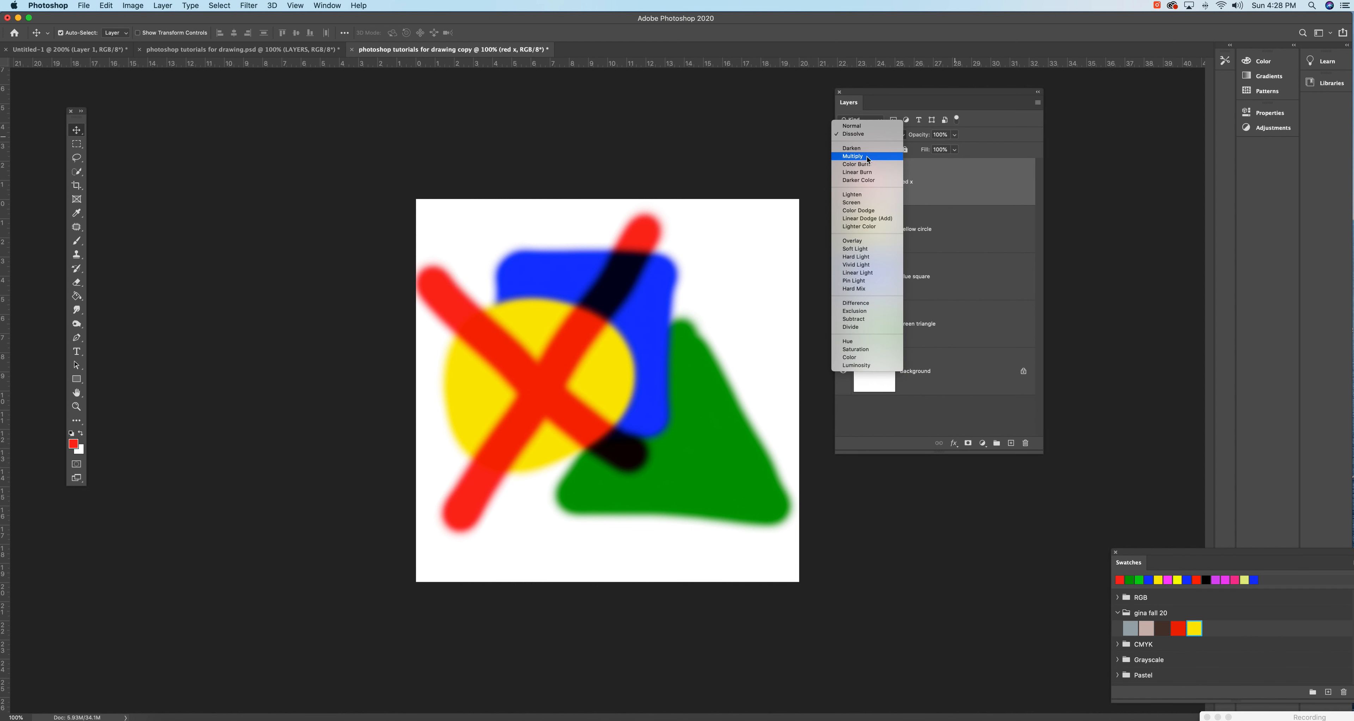
click(867, 157)
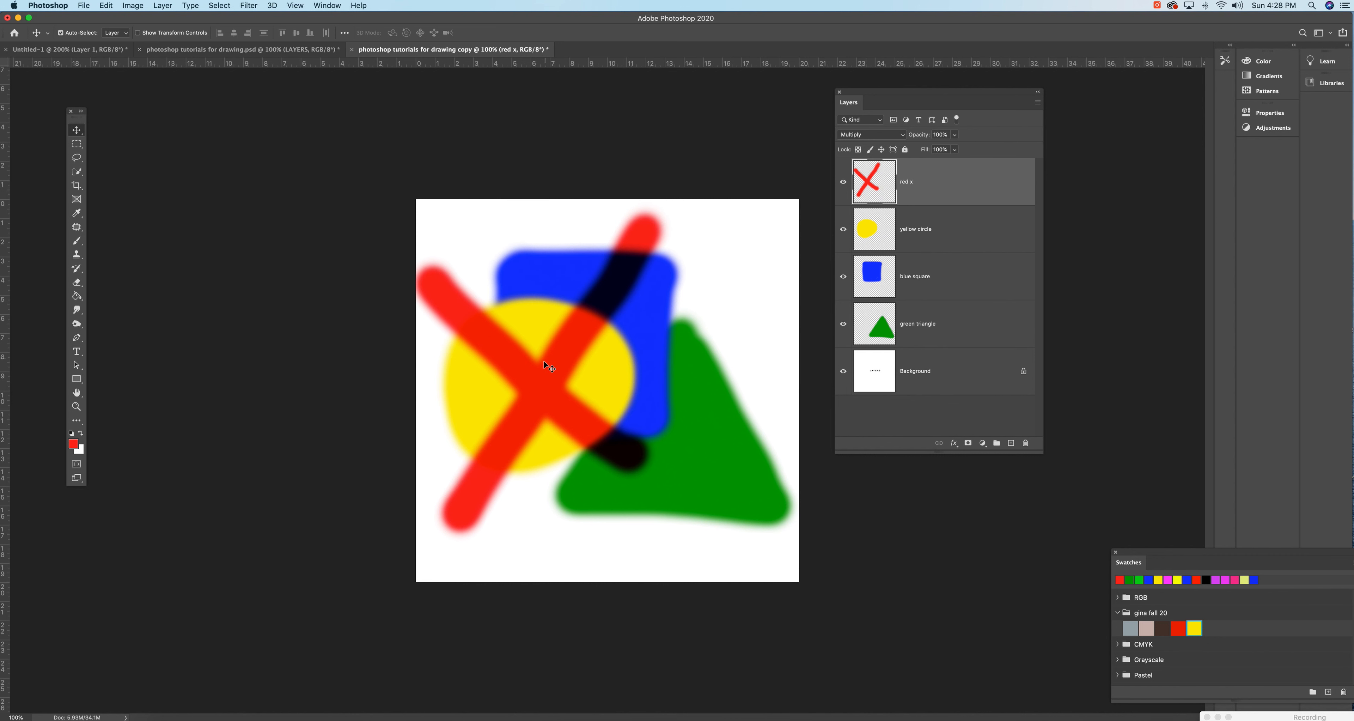
- Move the red X slightly to the right on the canvas and set its layer's blend mode to Normal
mouse_move(544, 385)
mouse_down()
mouse_move(604, 357)
mouse_move(638, 376)
mouse_move(644, 419)
mouse_move(604, 379)
mouse_move(578, 396)
mouse_move(564, 381)
mouse_move(587, 396)
mouse_move(618, 384)
mouse_move(587, 399)
mouse_move(558, 392)
mouse_up()
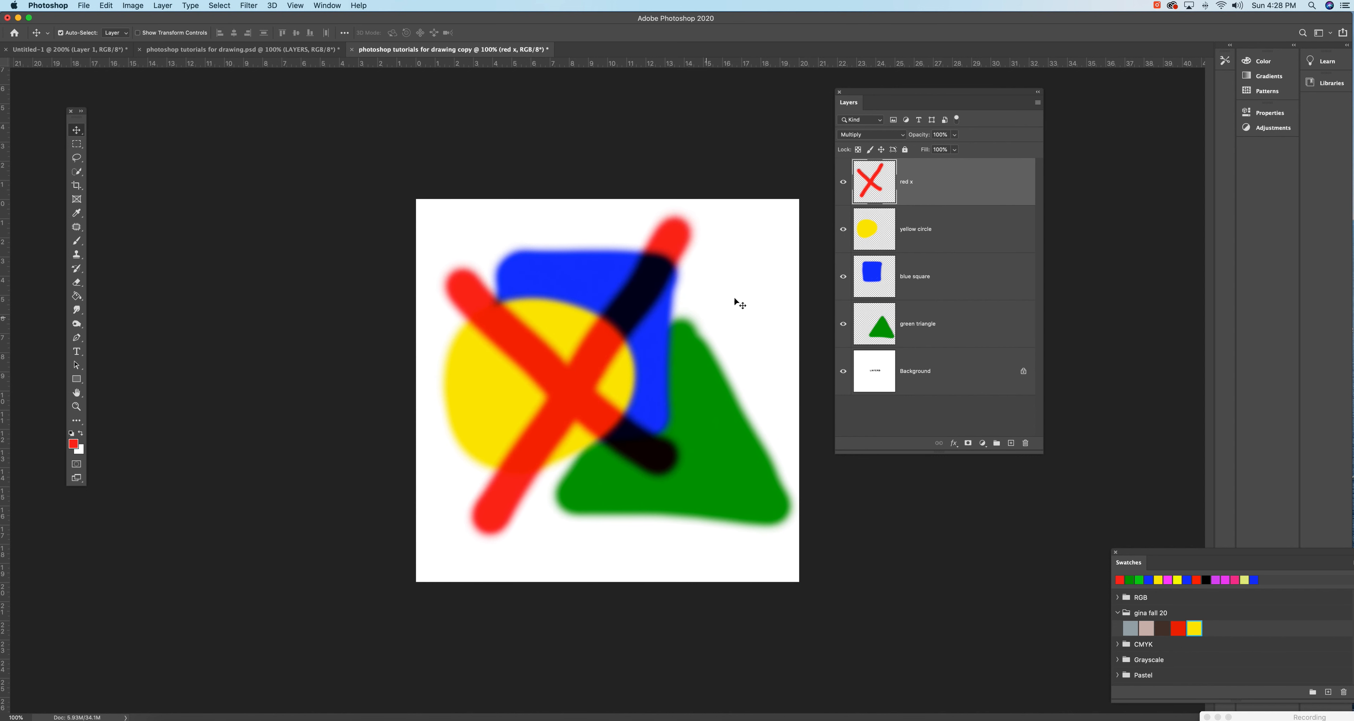
click(902, 136)
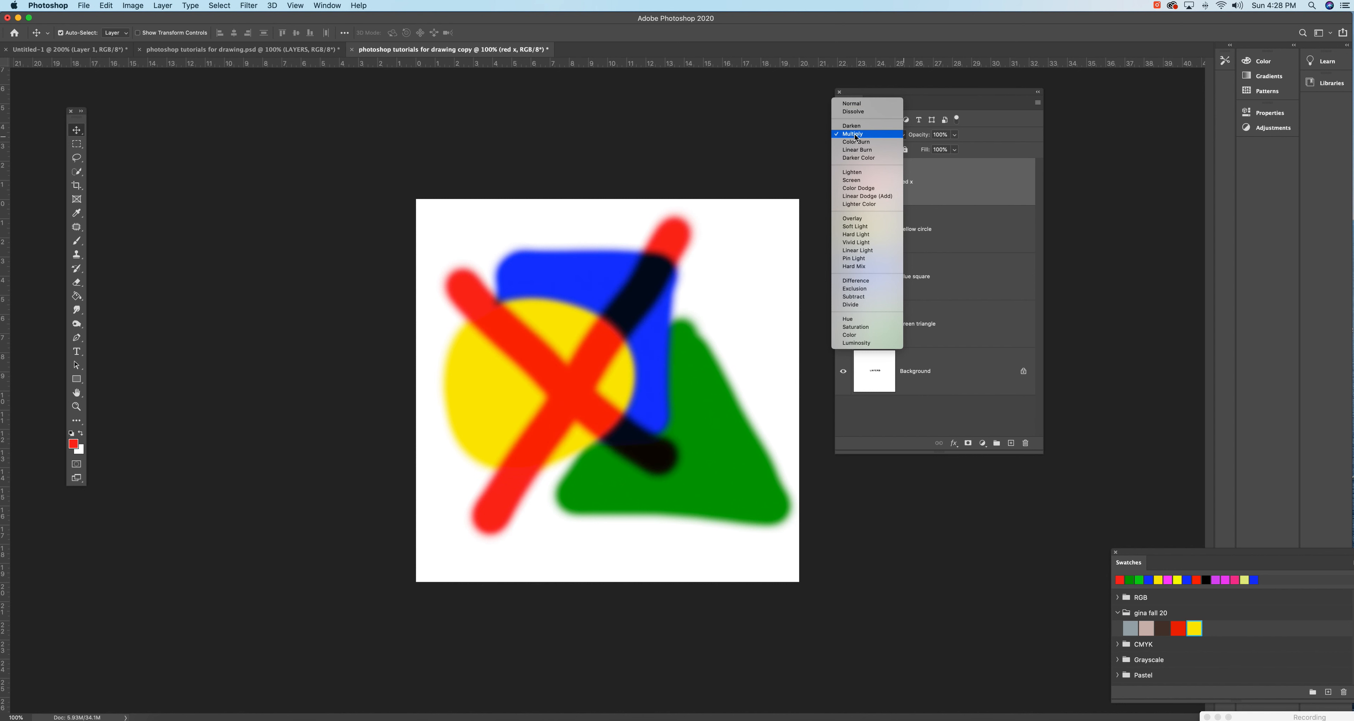
click(869, 104)
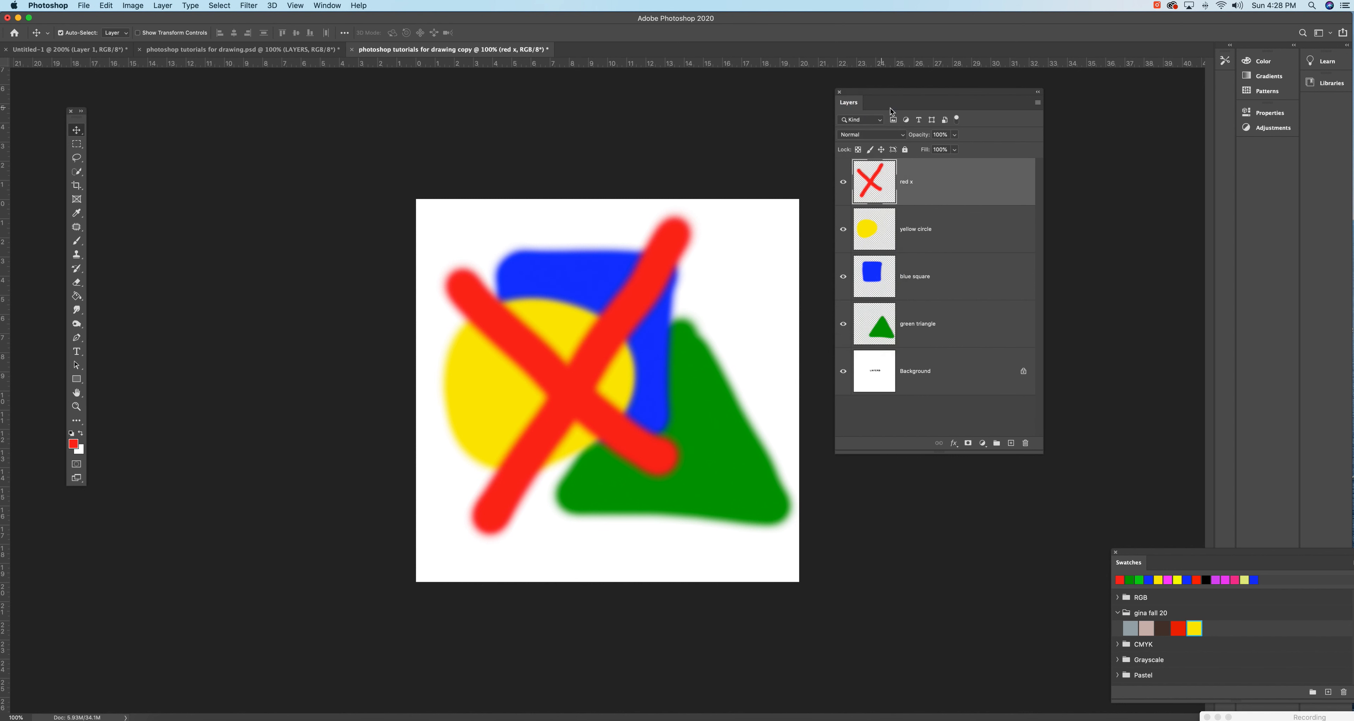
- Shift the floating Layers panel slightly upward and view the list of available layer effects
drag(917, 100, 912, 89)
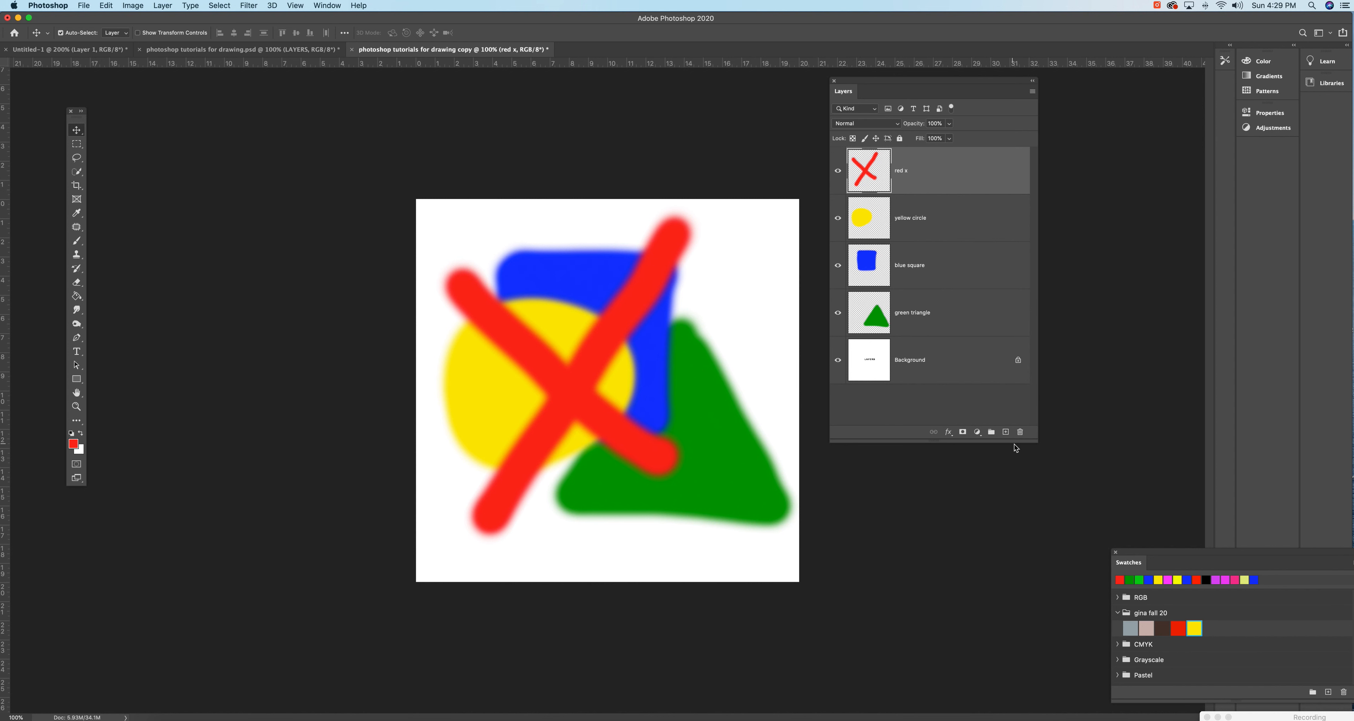
click(946, 435)
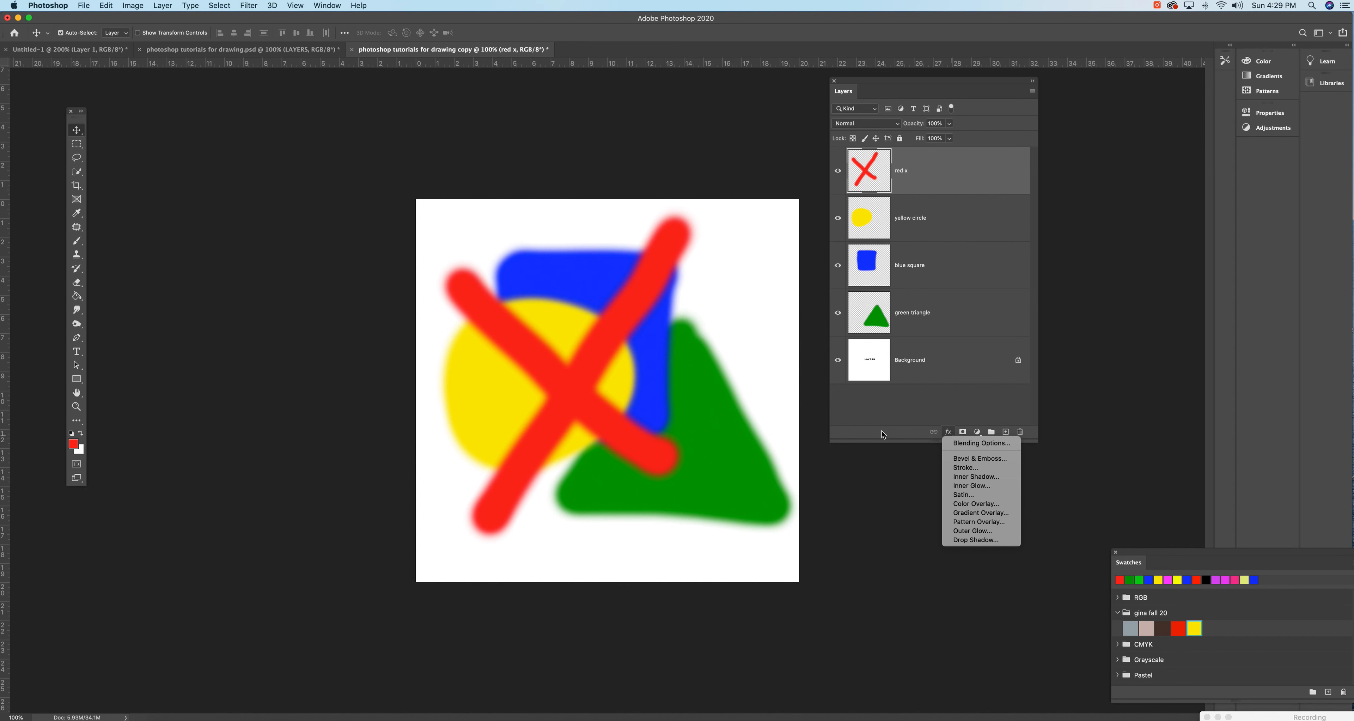
click(961, 435)
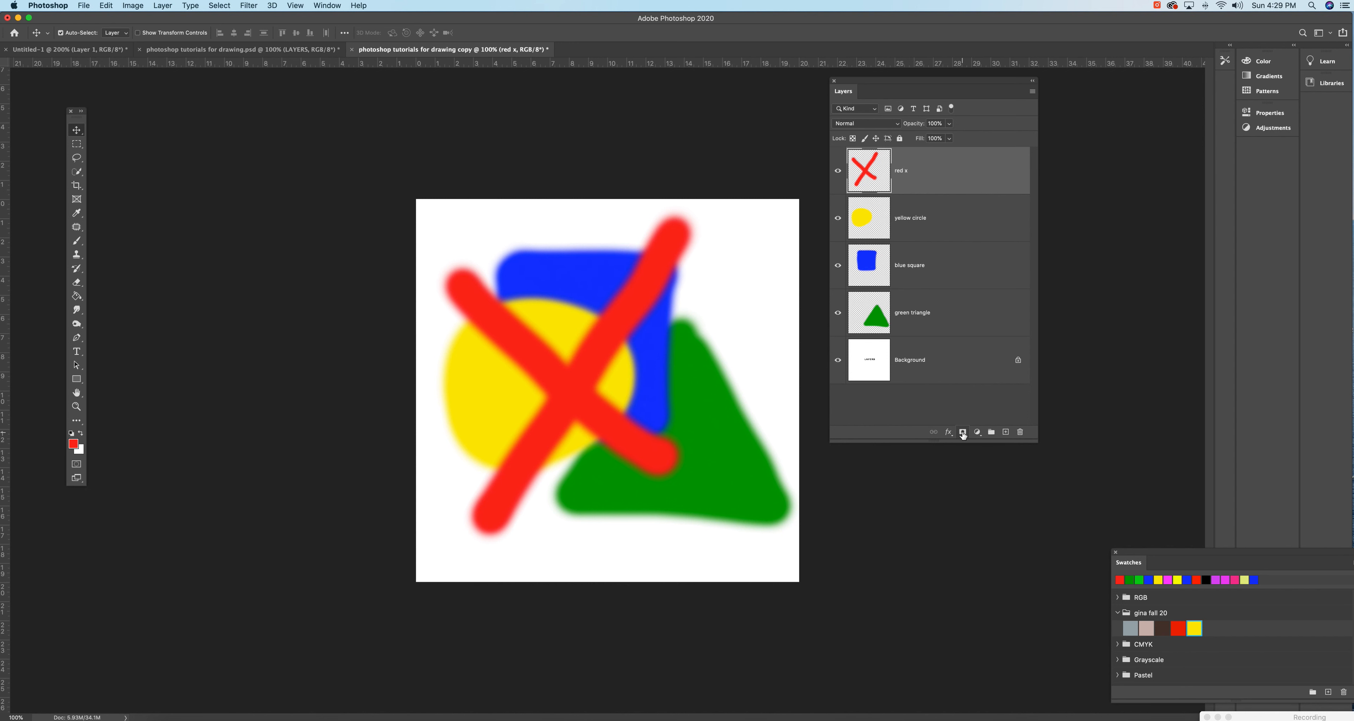
- Try adding two masks to the red x layer, and undo both additions
click(962, 432)
click(962, 432)
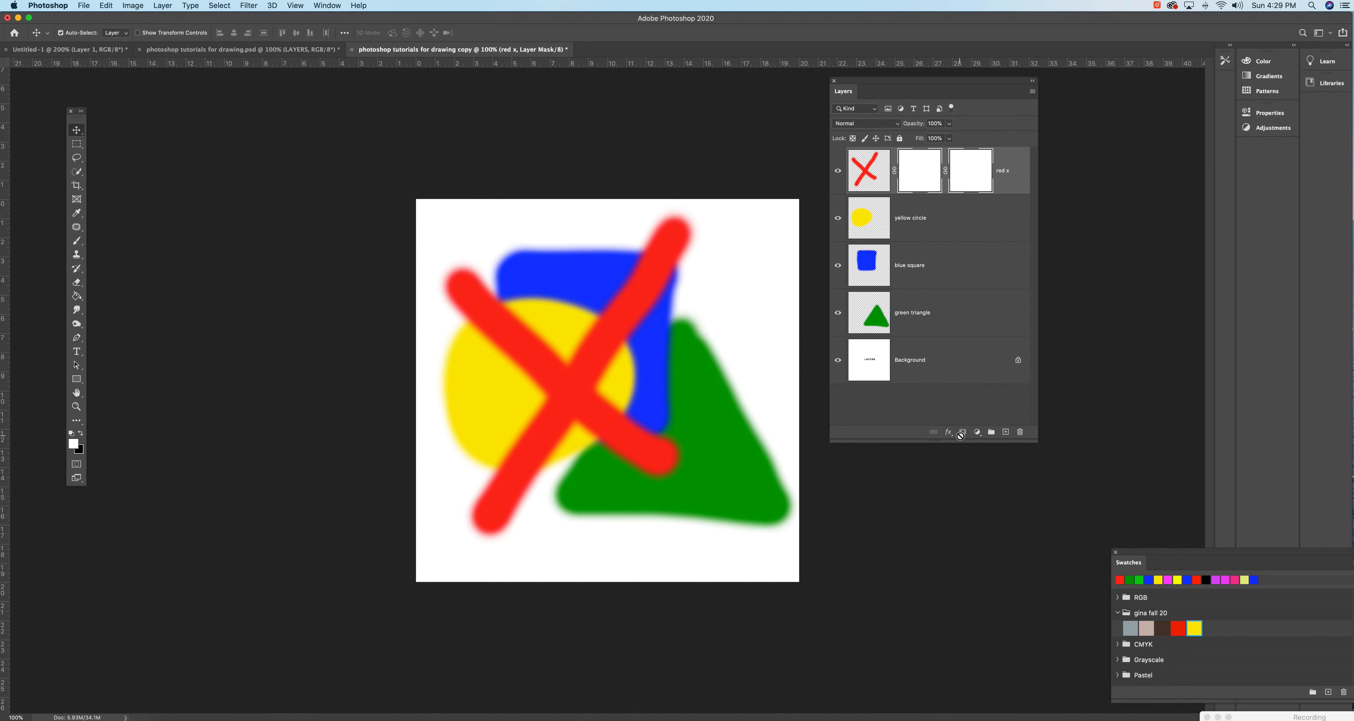
key(super+z)
key(super+z)
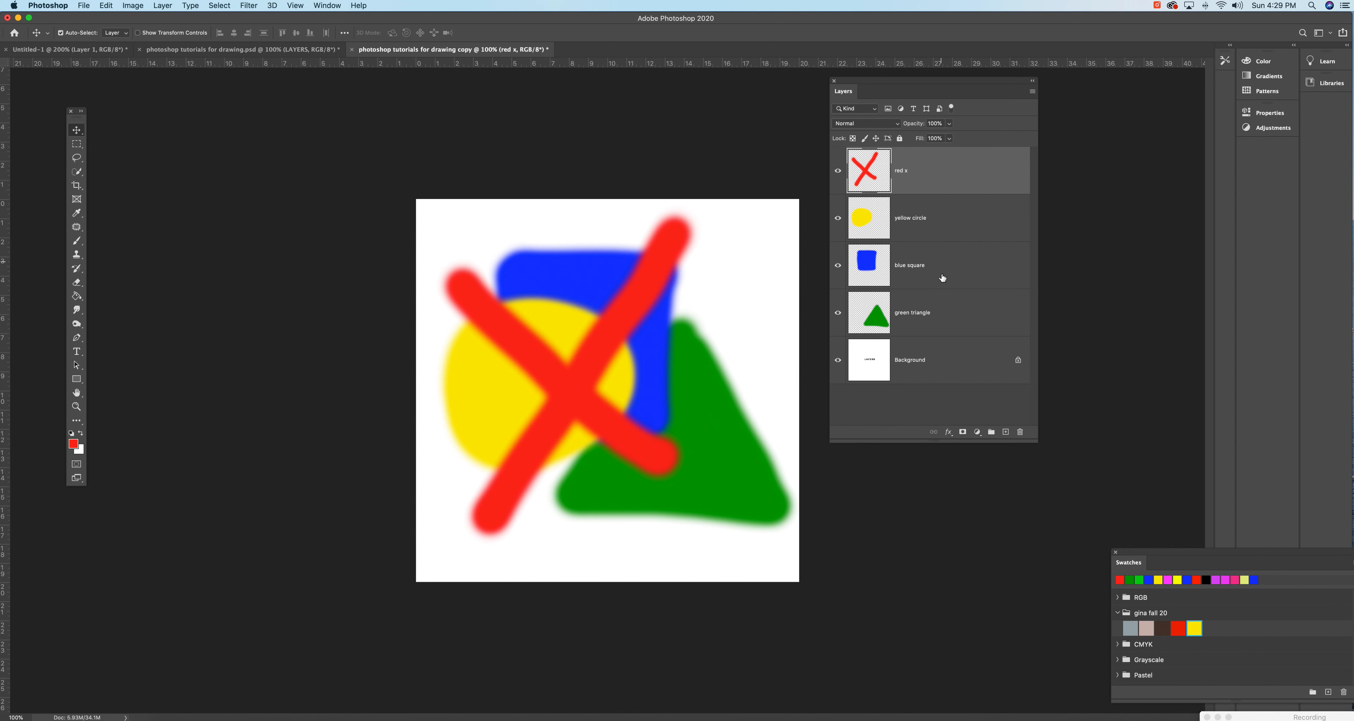
- Try a Brightness/Contrast adjustment layer with brightness 71 and contrast -10 above the red x layer, and delete it
click(977, 433)
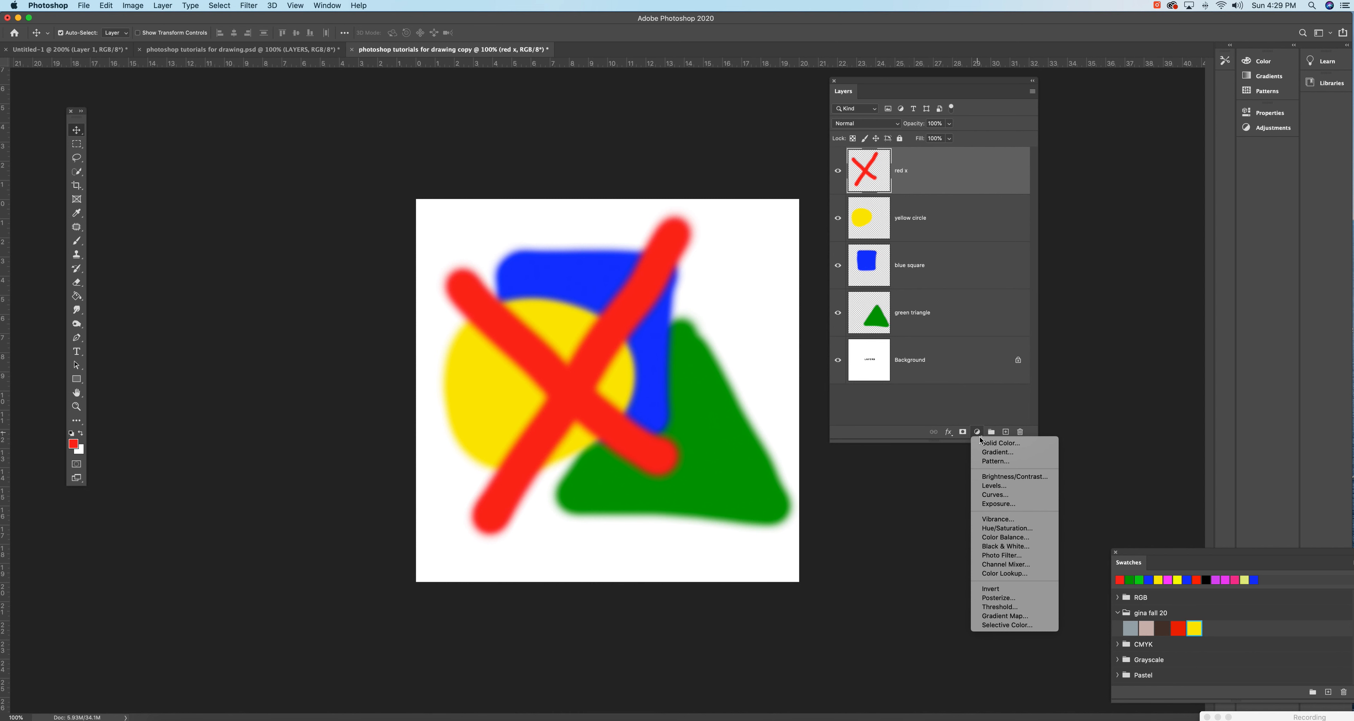
click(995, 476)
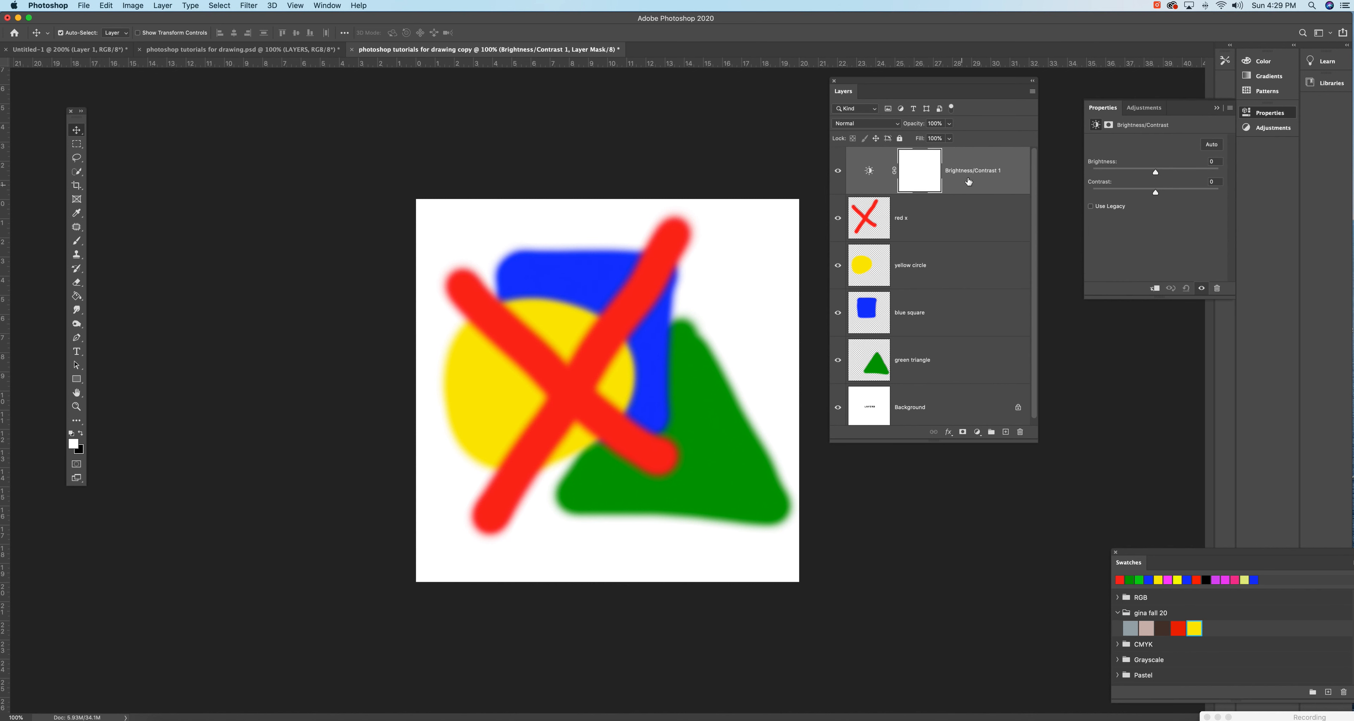
drag(1167, 174, 1144, 195)
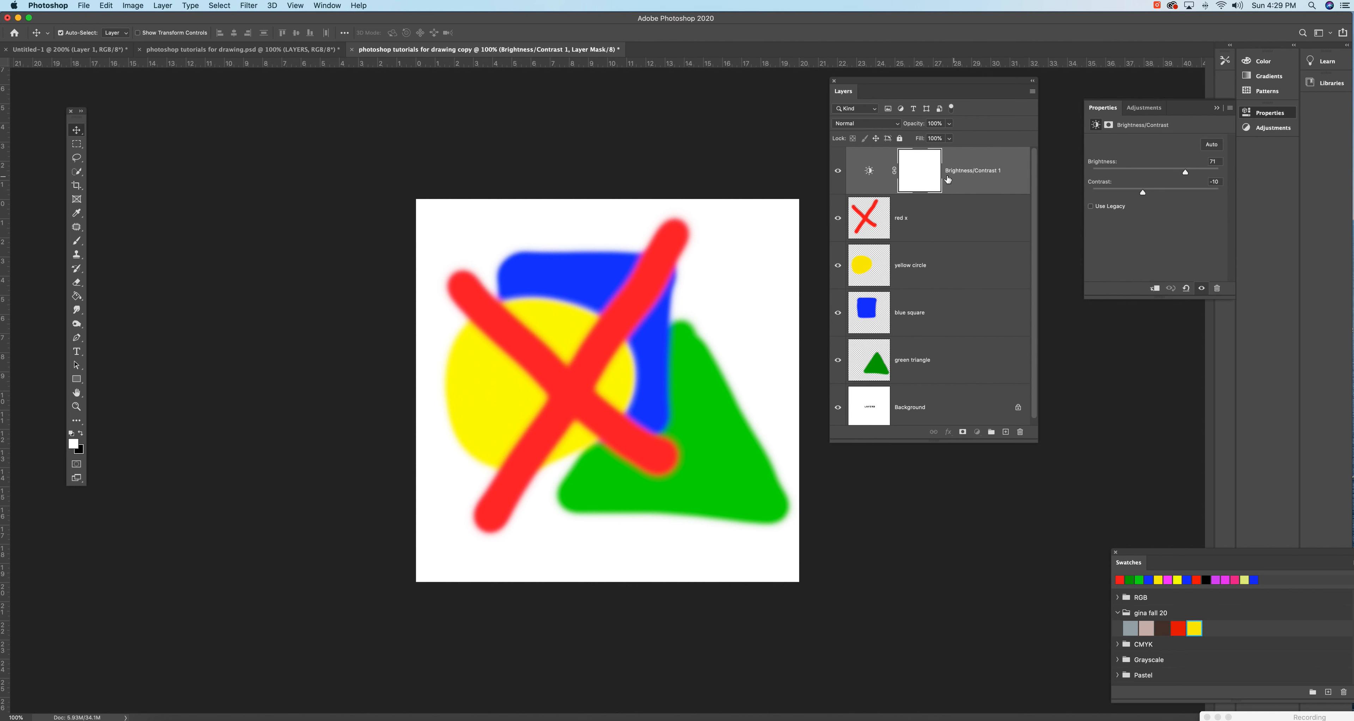
drag(987, 179, 1020, 431)
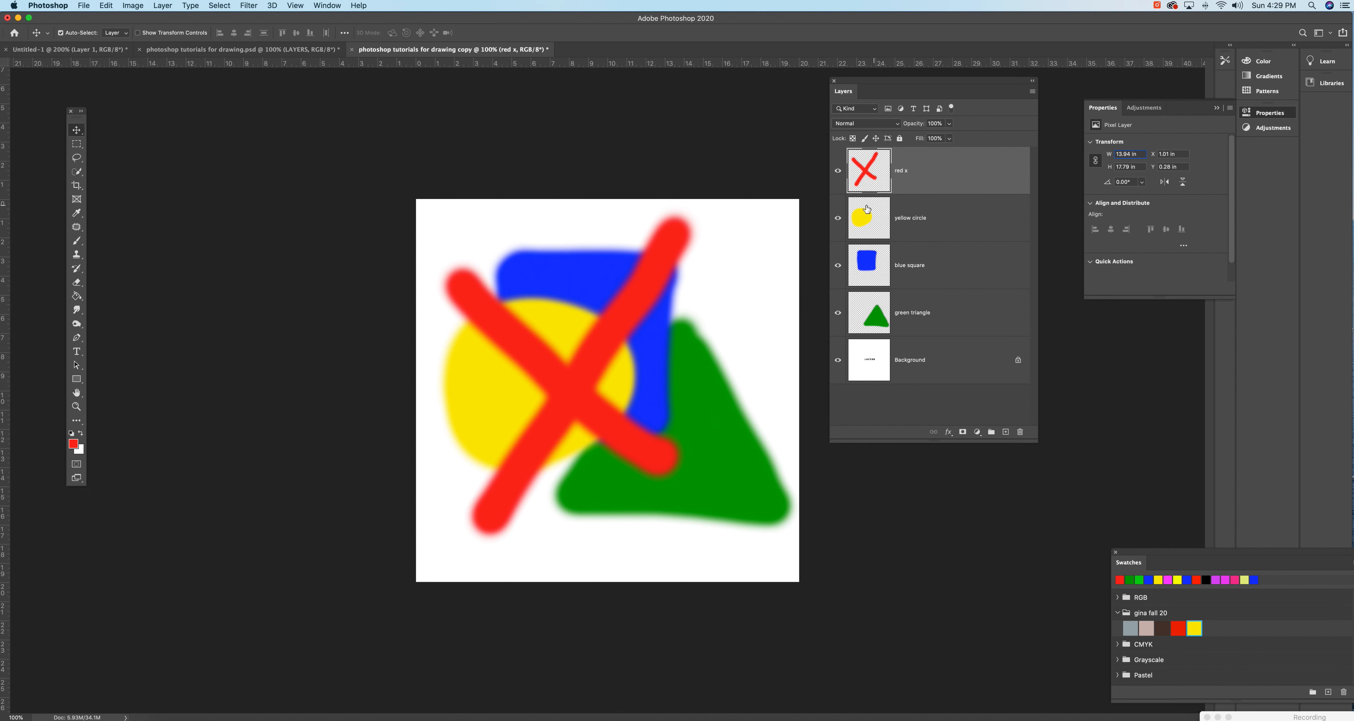
- Apply a Drop Shadow to the red x layer with 60% opacity, 149° angle, 43 px distance and 54 px size
double_click(944, 179)
drag(232, 76, 182, 144)
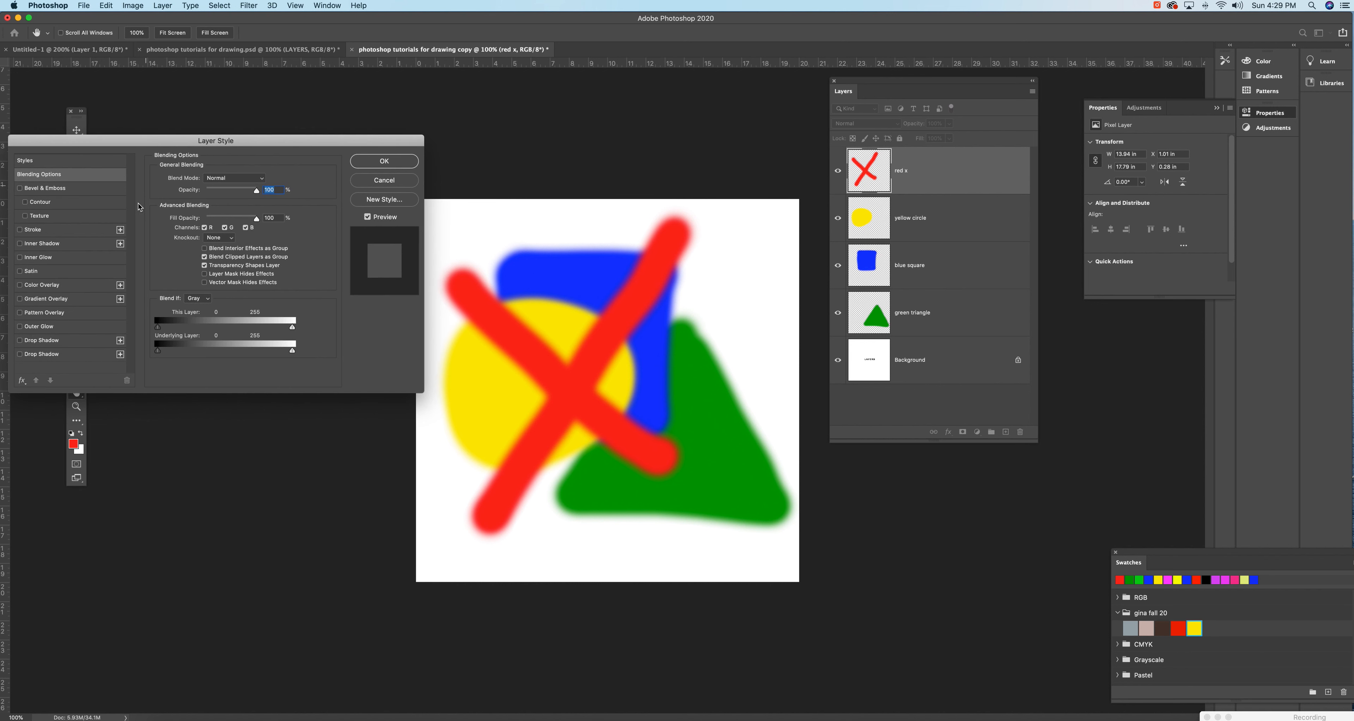
click(37, 340)
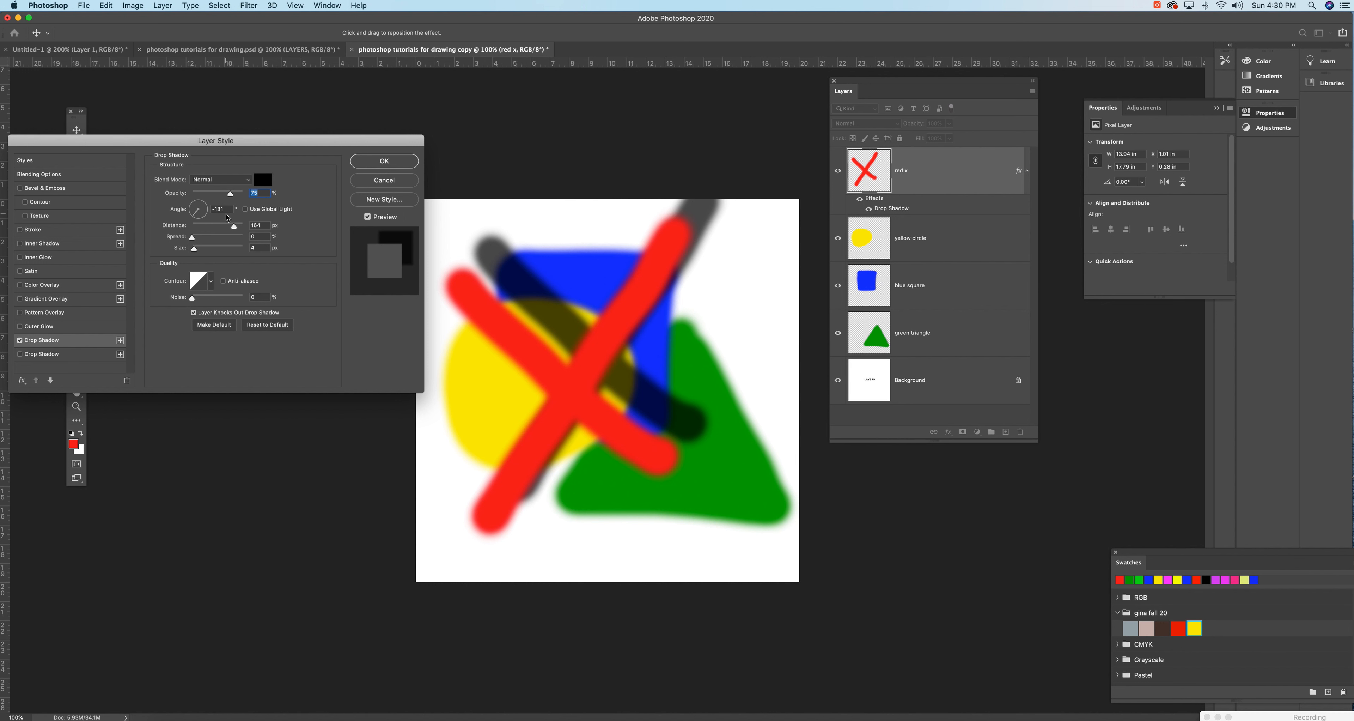
mouse_move(202, 220)
mouse_down()
mouse_move(194, 208)
mouse_move(217, 230)
mouse_up()
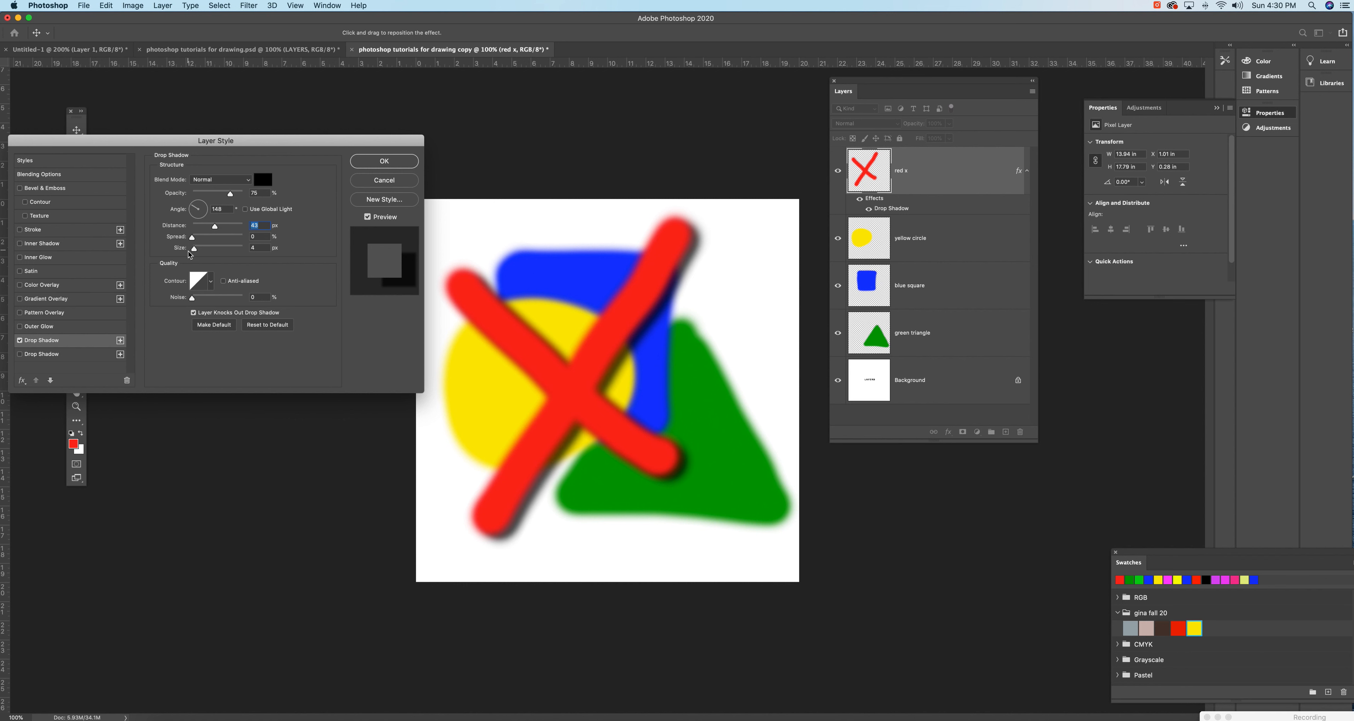
mouse_move(200, 236)
mouse_down()
mouse_move(215, 238)
mouse_move(197, 241)
mouse_move(210, 252)
mouse_up()
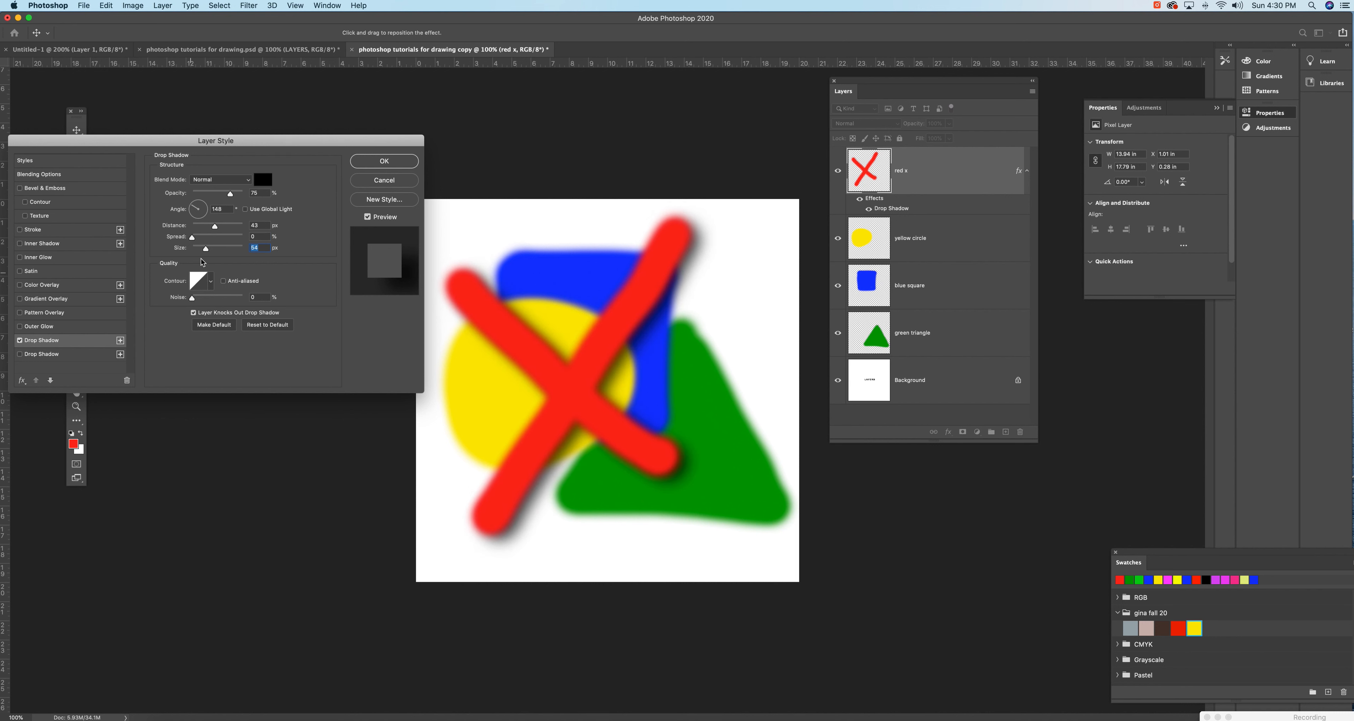
mouse_move(234, 199)
mouse_down()
mouse_move(246, 199)
mouse_move(224, 200)
mouse_up()
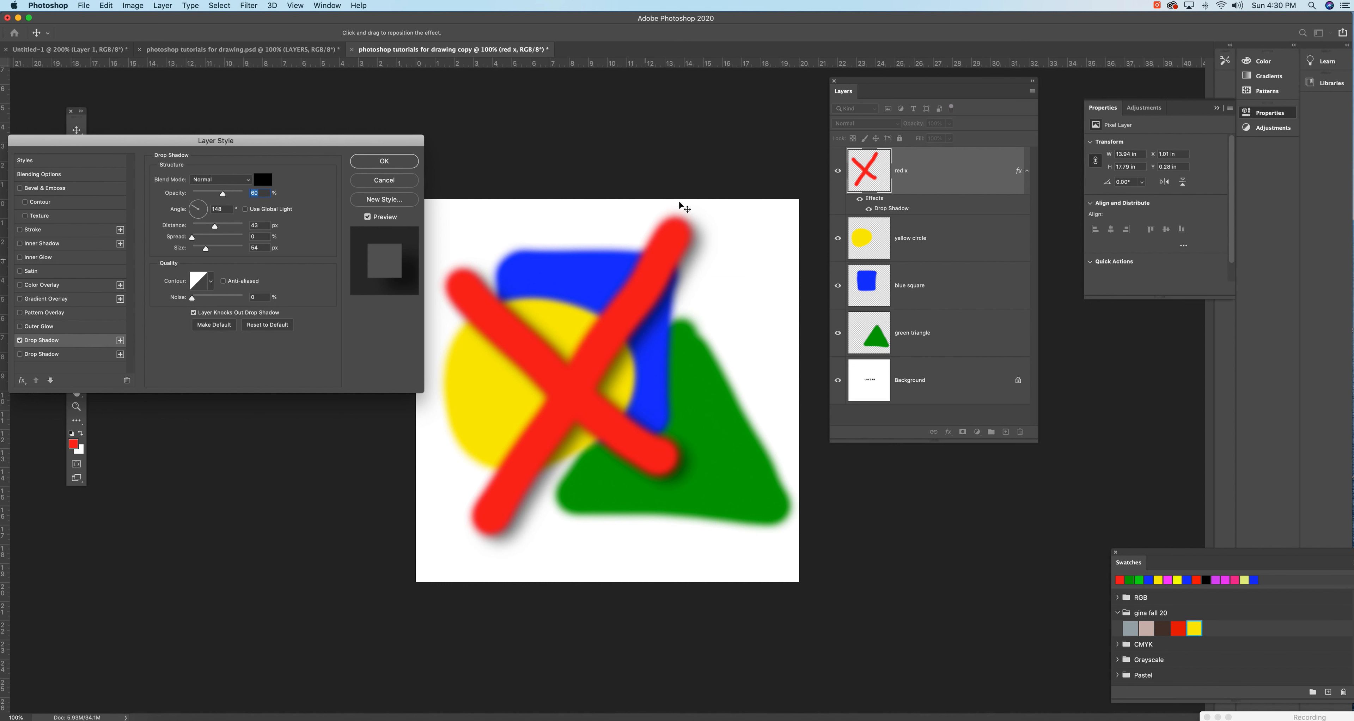
click(398, 162)
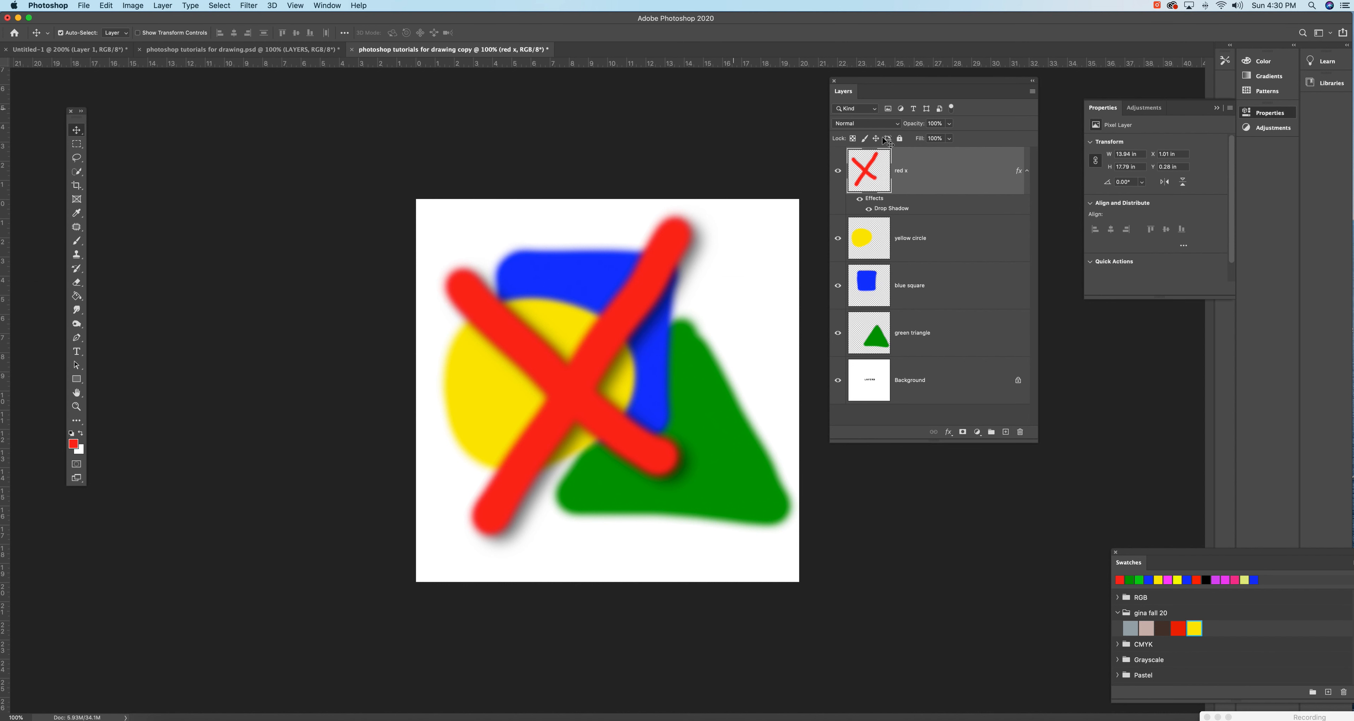
- Toggle the visibility of the red x layer's effects and drop shadow off and back on
drag(878, 94, 854, 139)
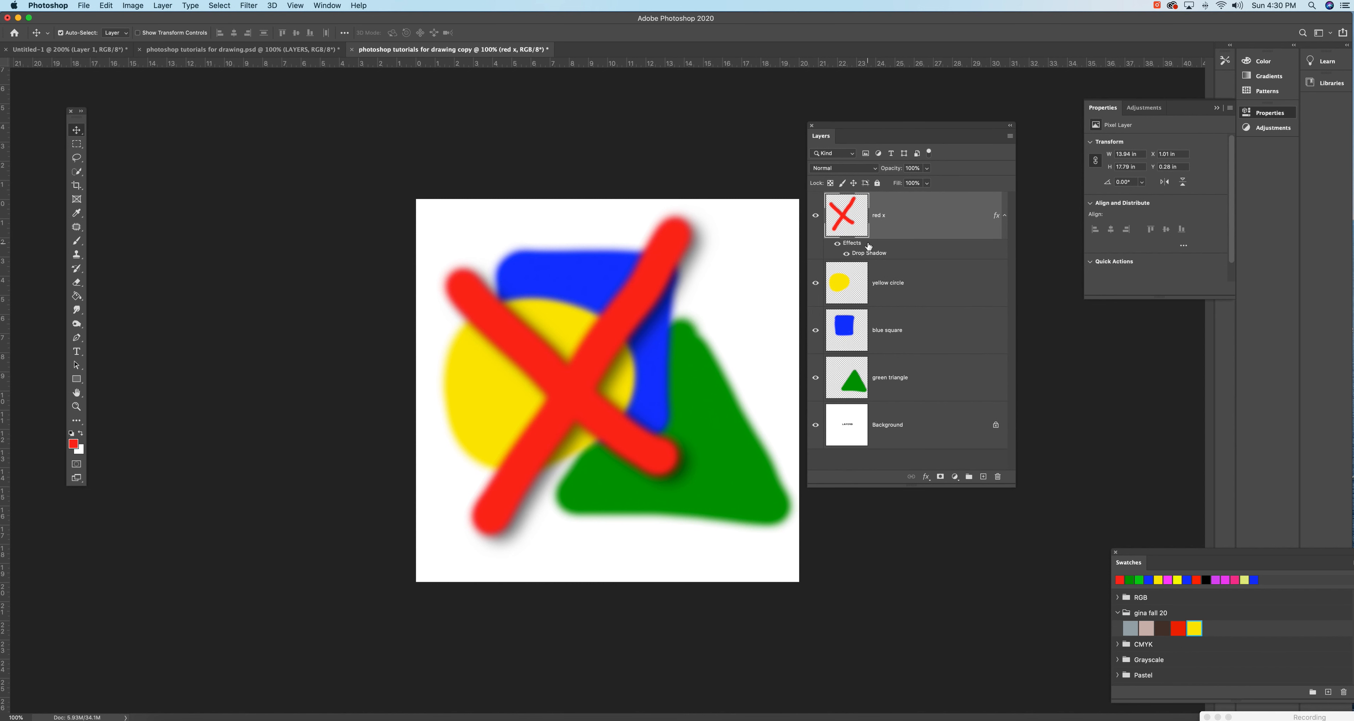
click(836, 244)
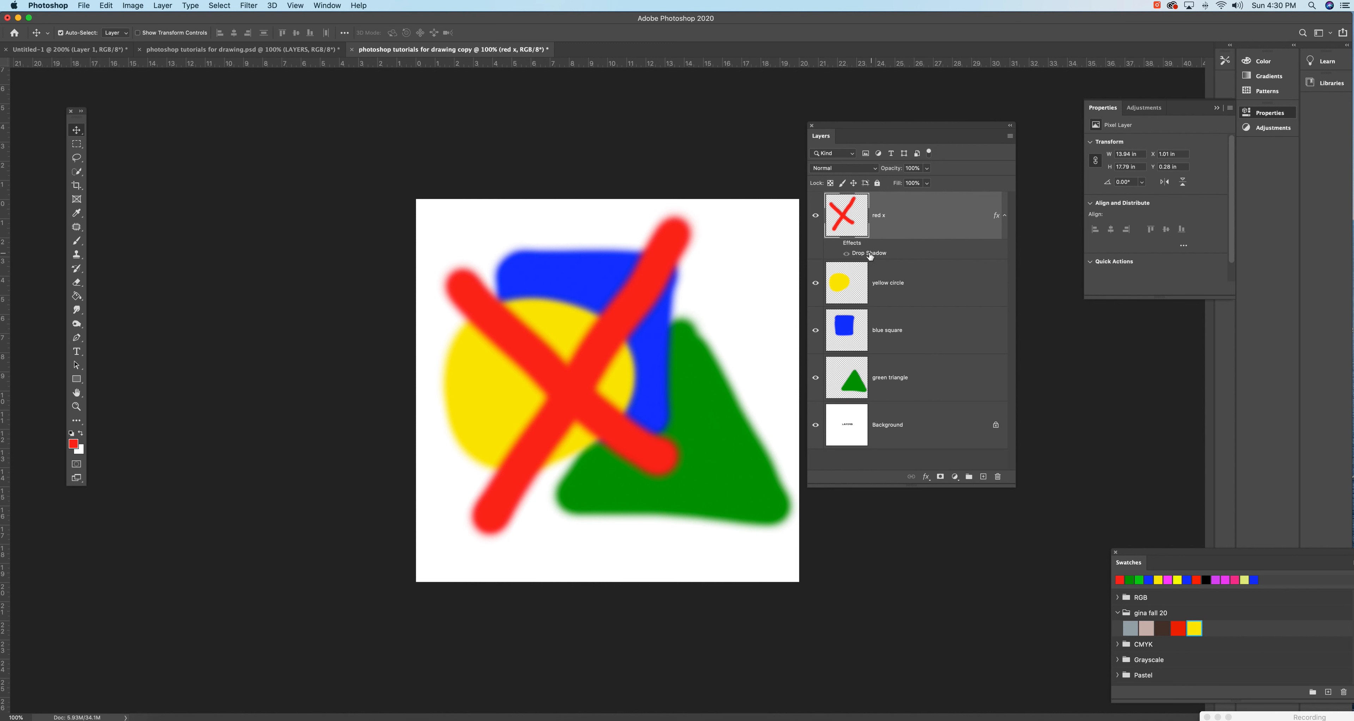
click(846, 254)
click(846, 254)
click(846, 253)
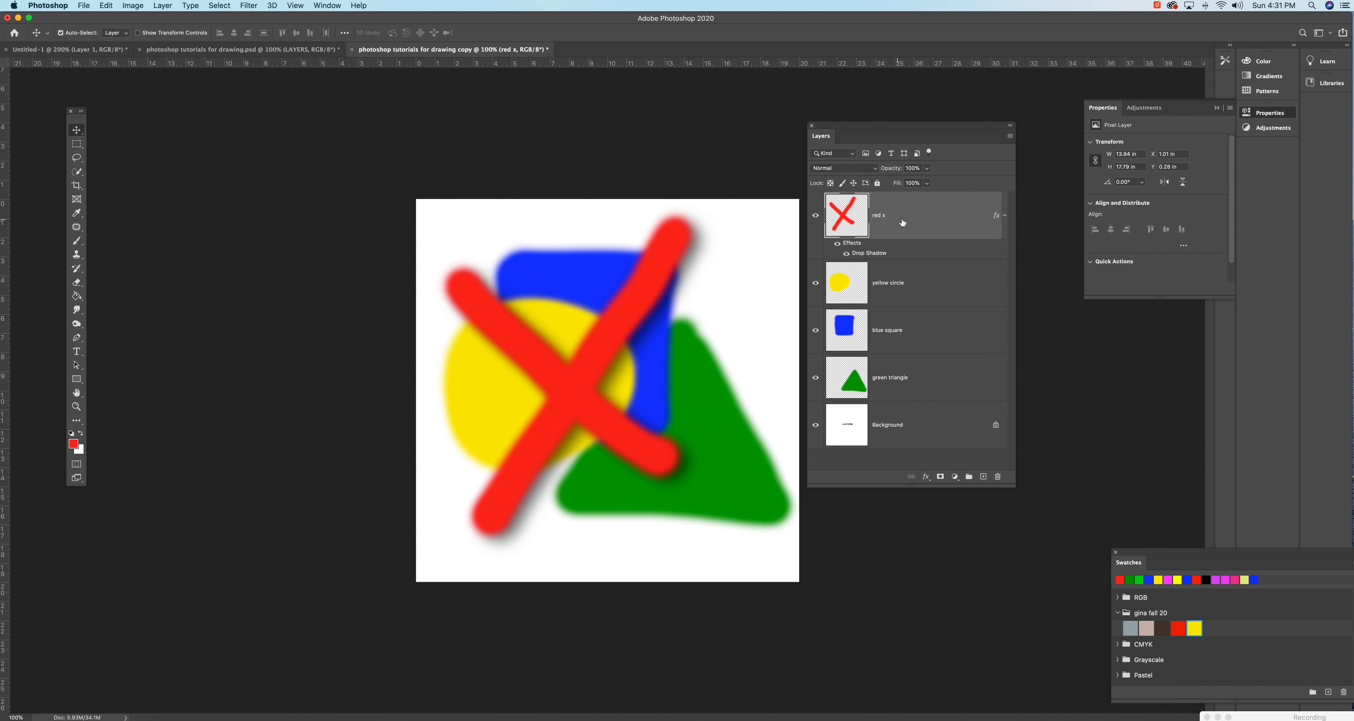
- Try a Pattern Overlay with the pink dot pattern in Multiply mode on the red x layer, and remove it
double_click(907, 232)
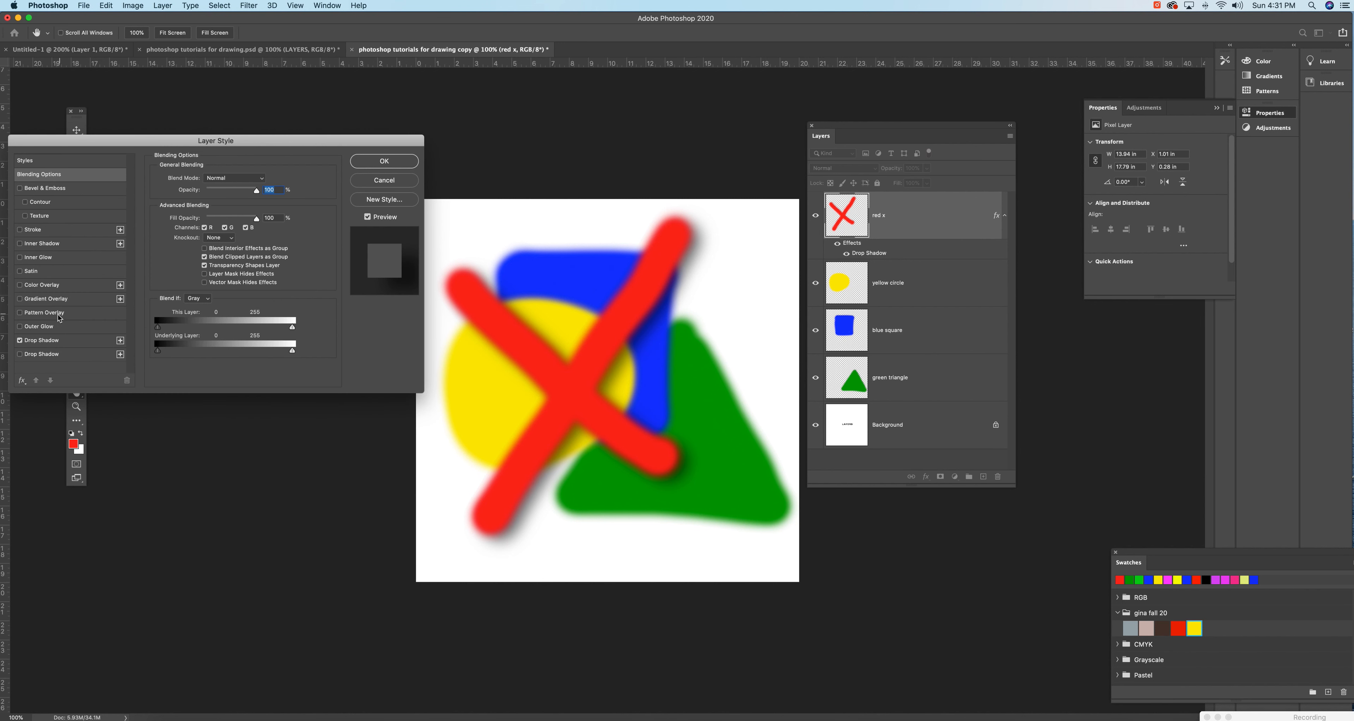
click(20, 312)
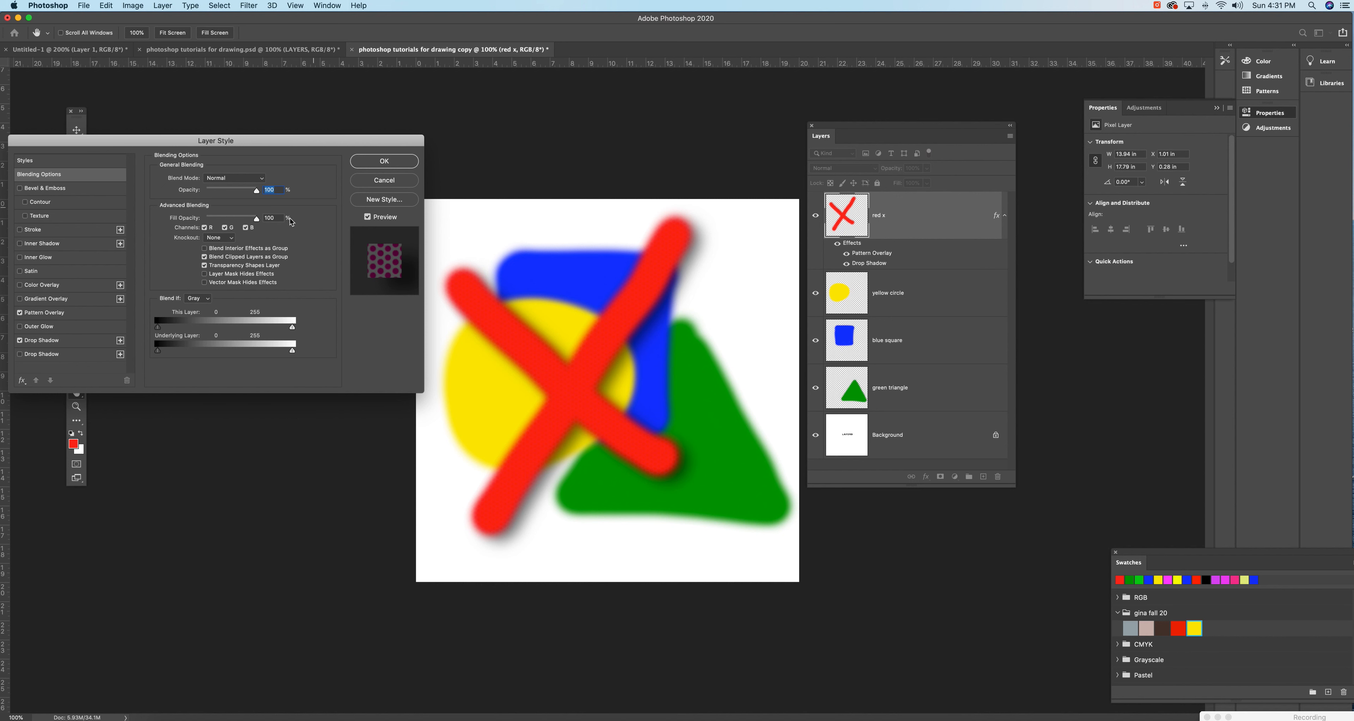
click(48, 313)
drag(242, 190, 238, 193)
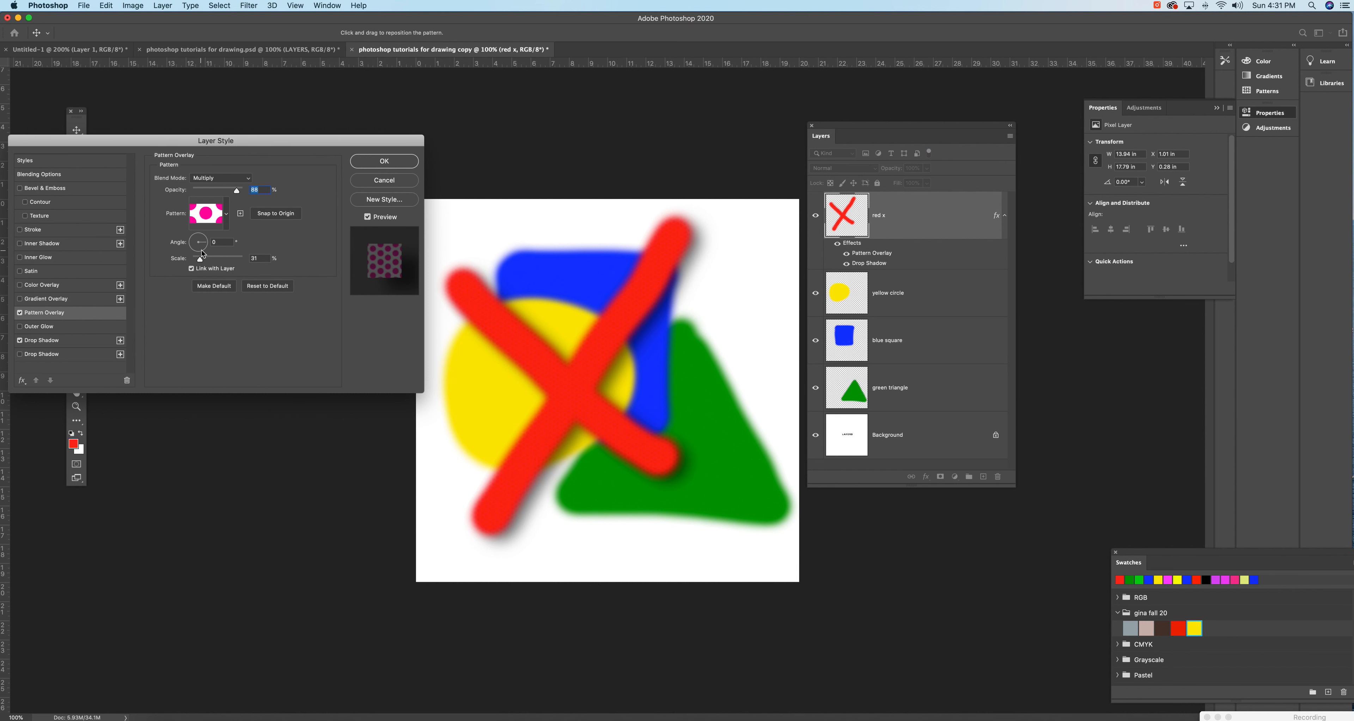
click(362, 167)
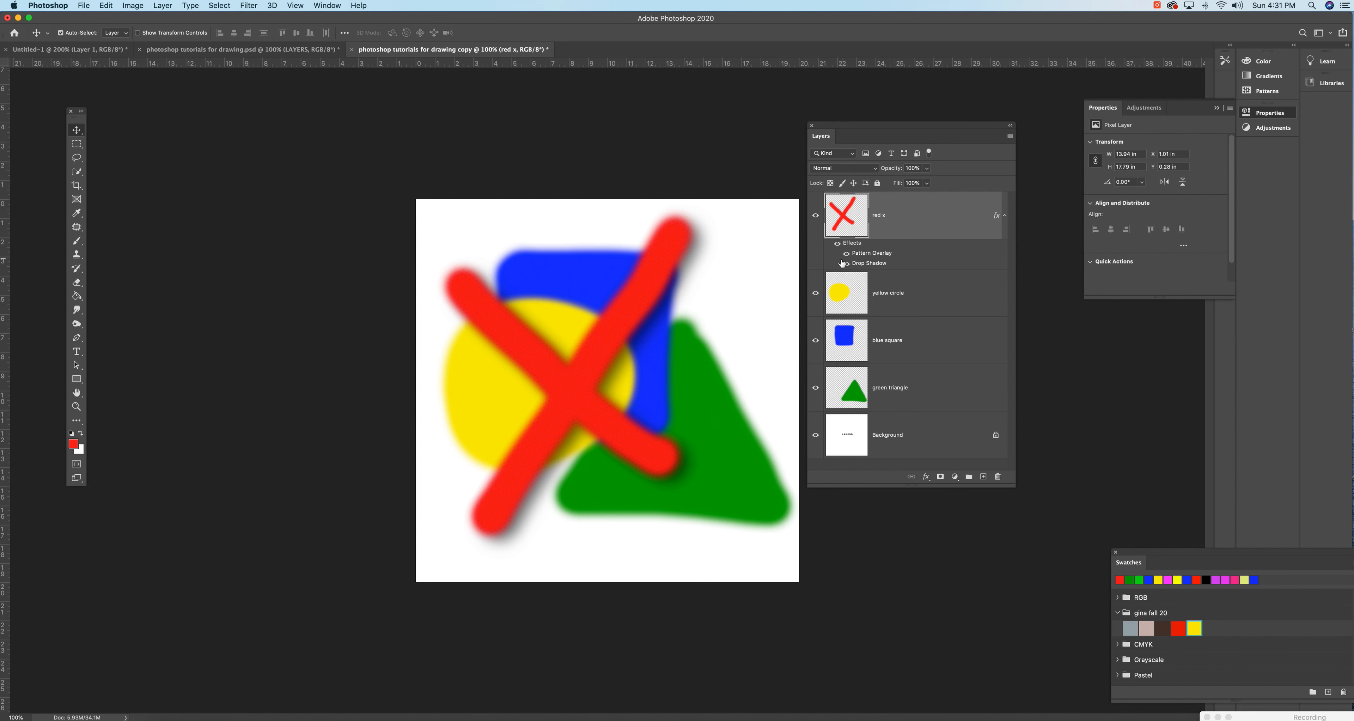
drag(841, 265, 798, 279)
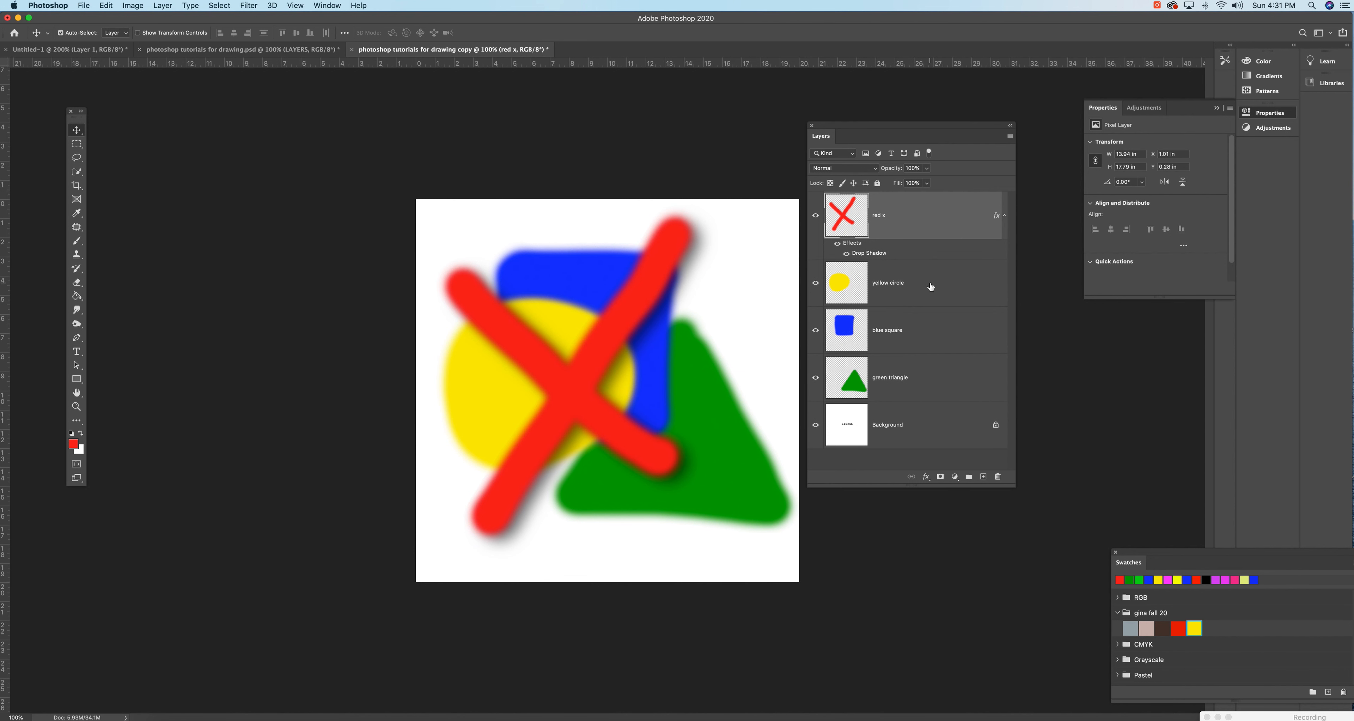
- Add a Pattern Overlay to the yellow circle layer, set its opacity to 56%, and enlarge the dot pattern's scale
click(897, 290)
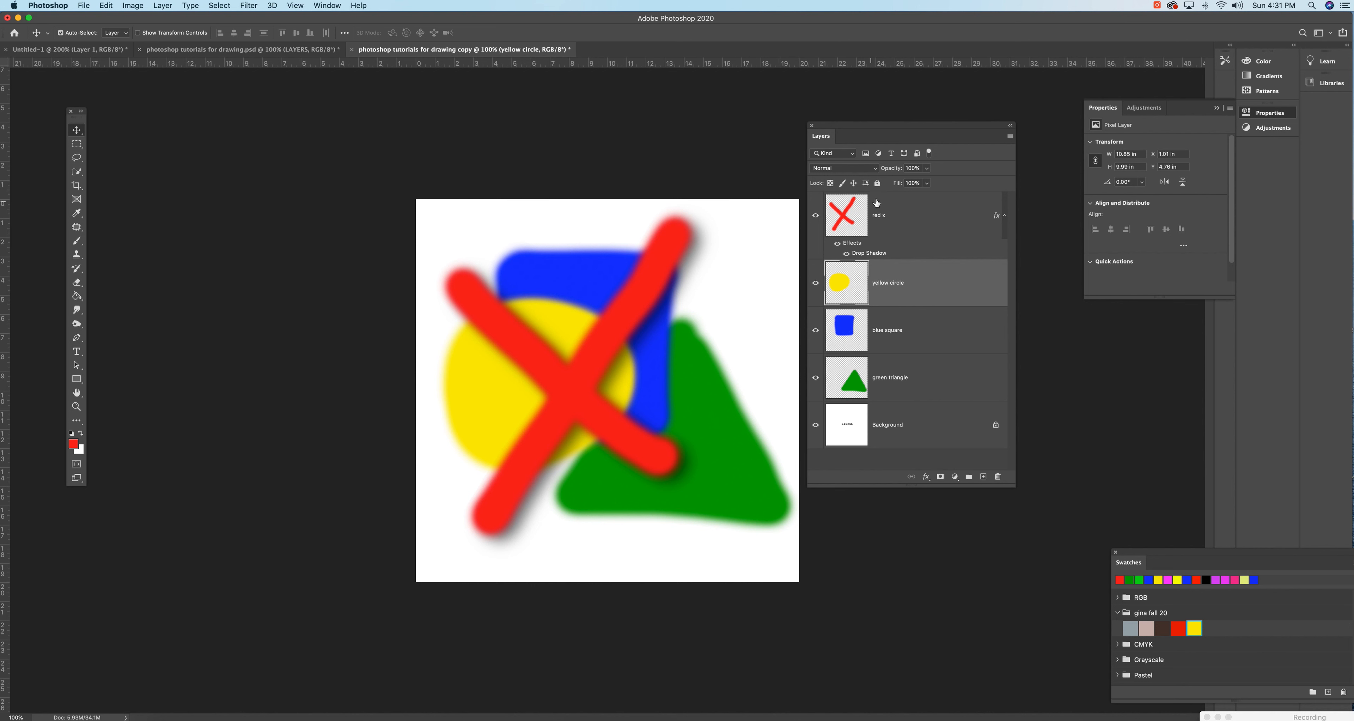
double_click(887, 284)
double_click(919, 278)
click(19, 312)
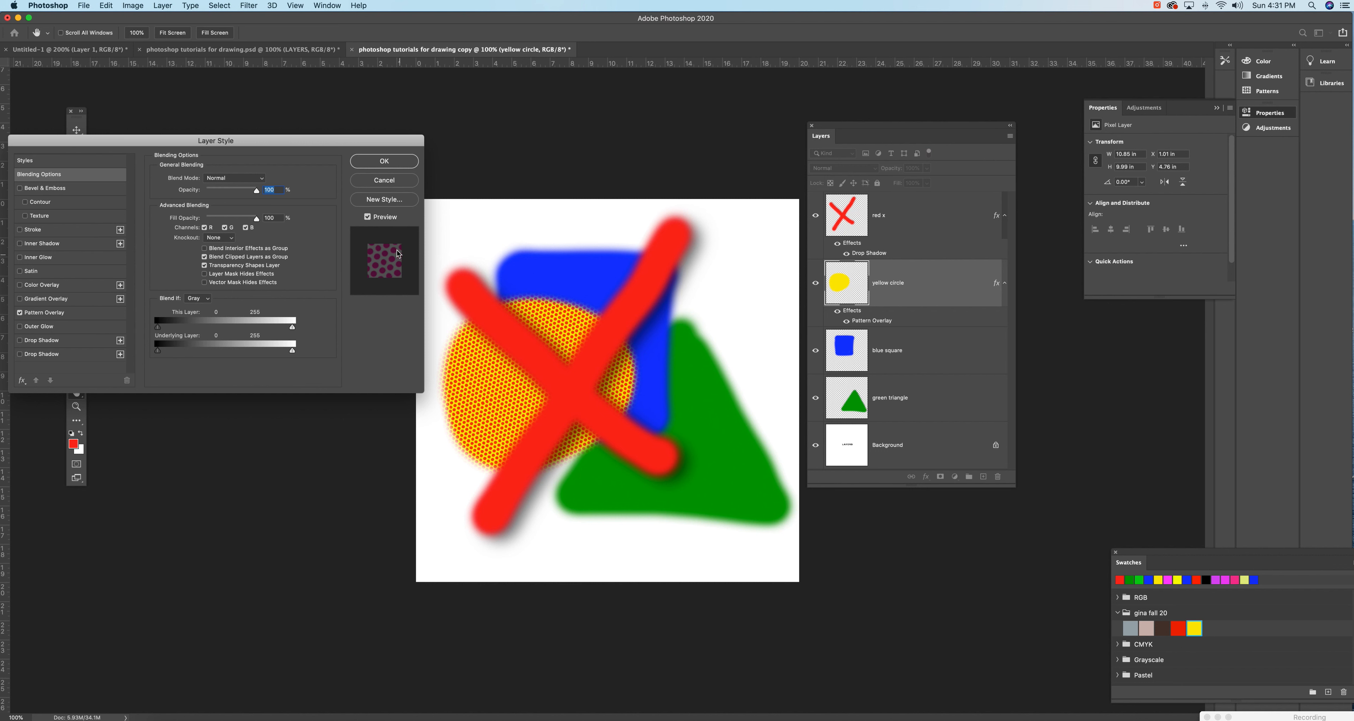
click(58, 315)
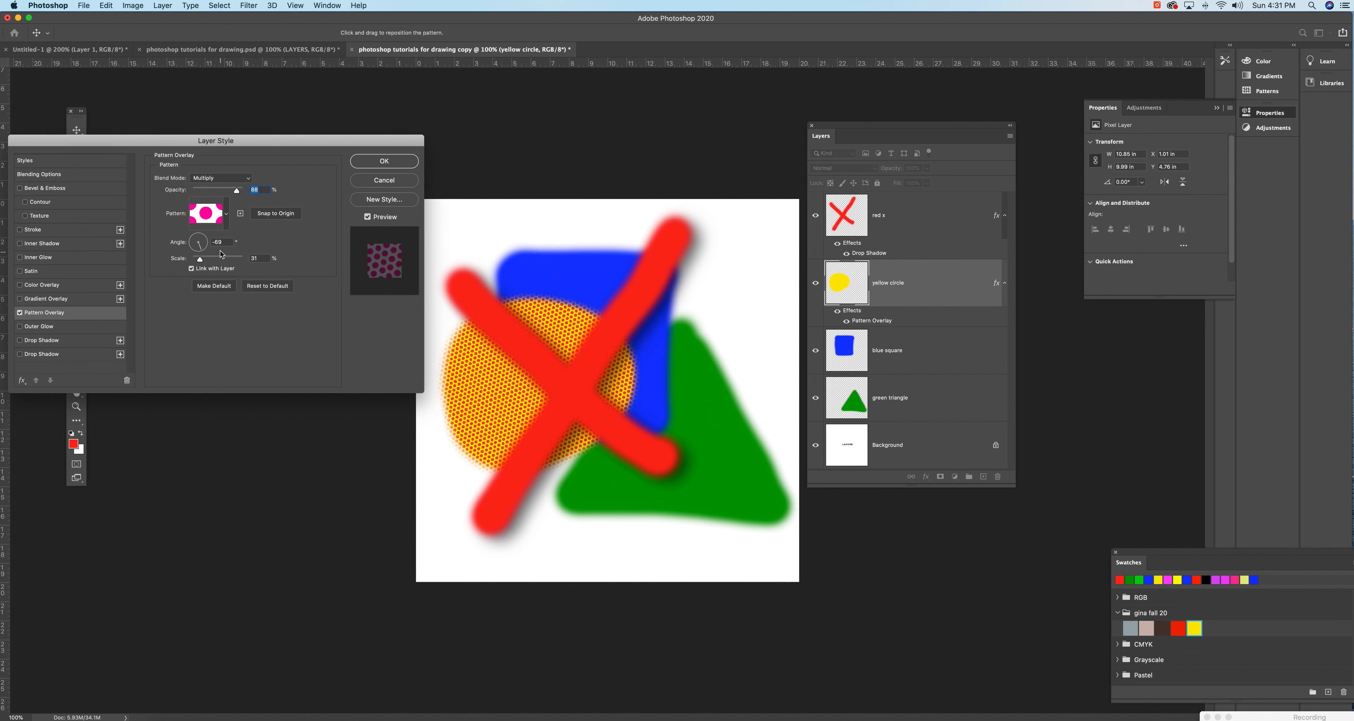
drag(238, 195, 226, 197)
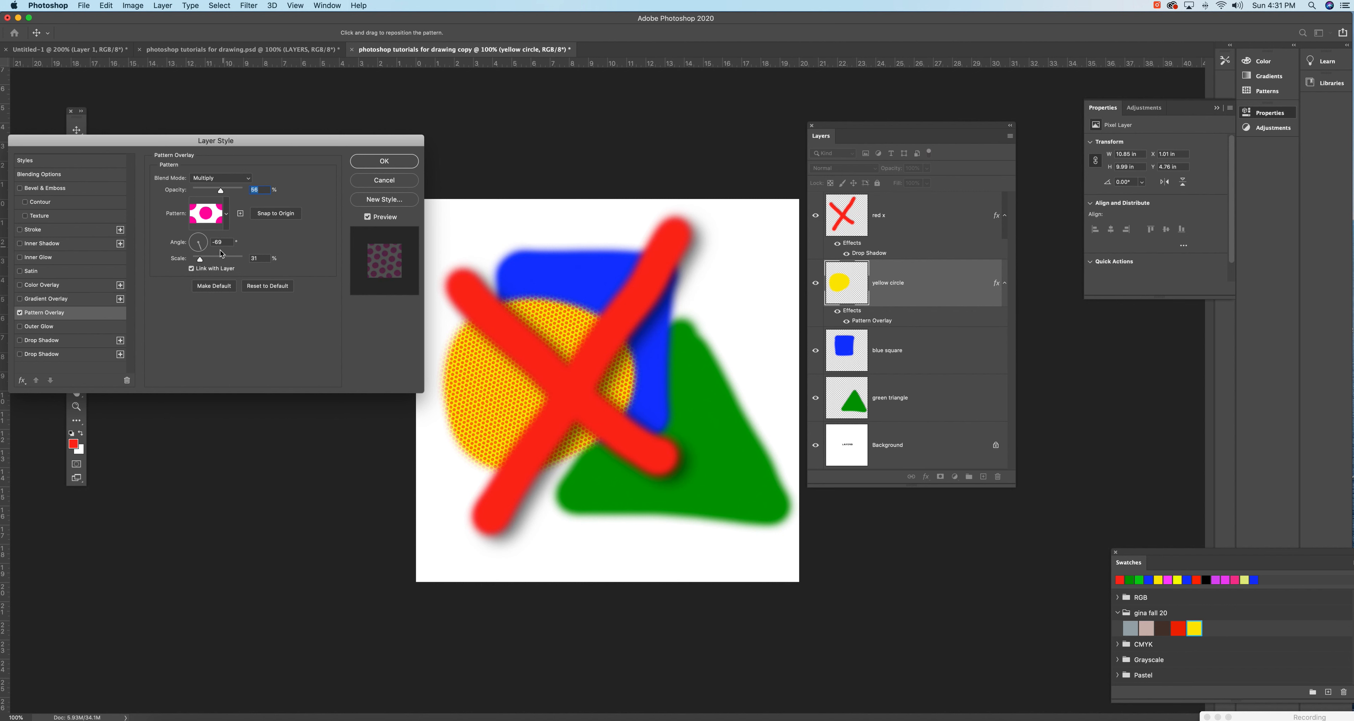
drag(210, 259, 214, 259)
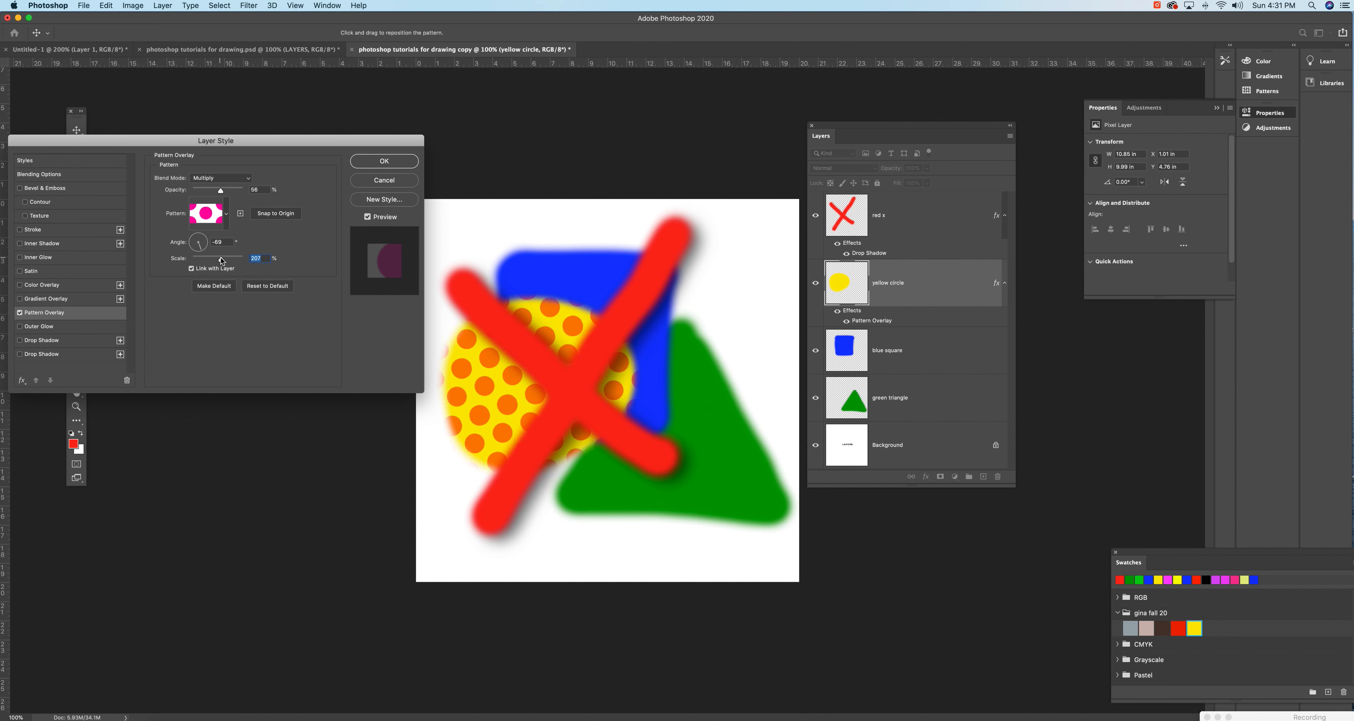
- Try the blue-and-green stepped pattern for the yellow circle's overlay, and choose the green pattern with blue diagonal stripes instead
click(226, 214)
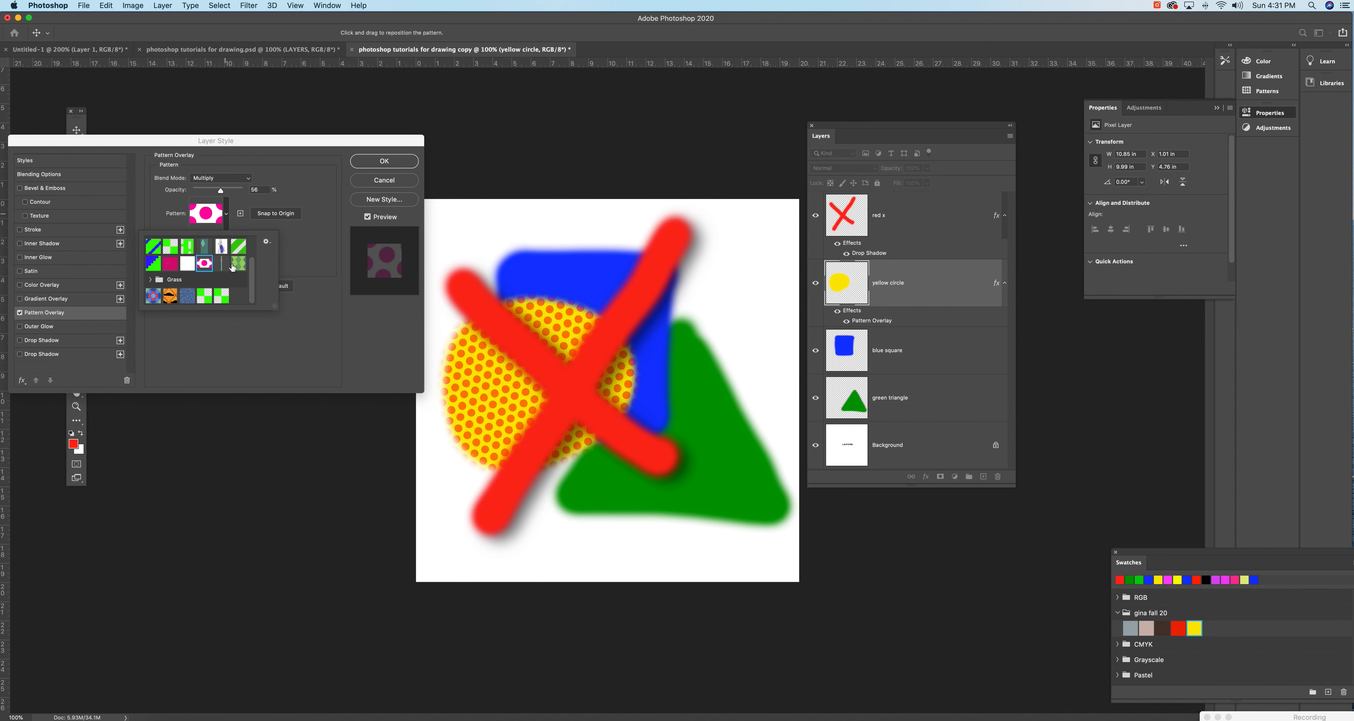
click(152, 264)
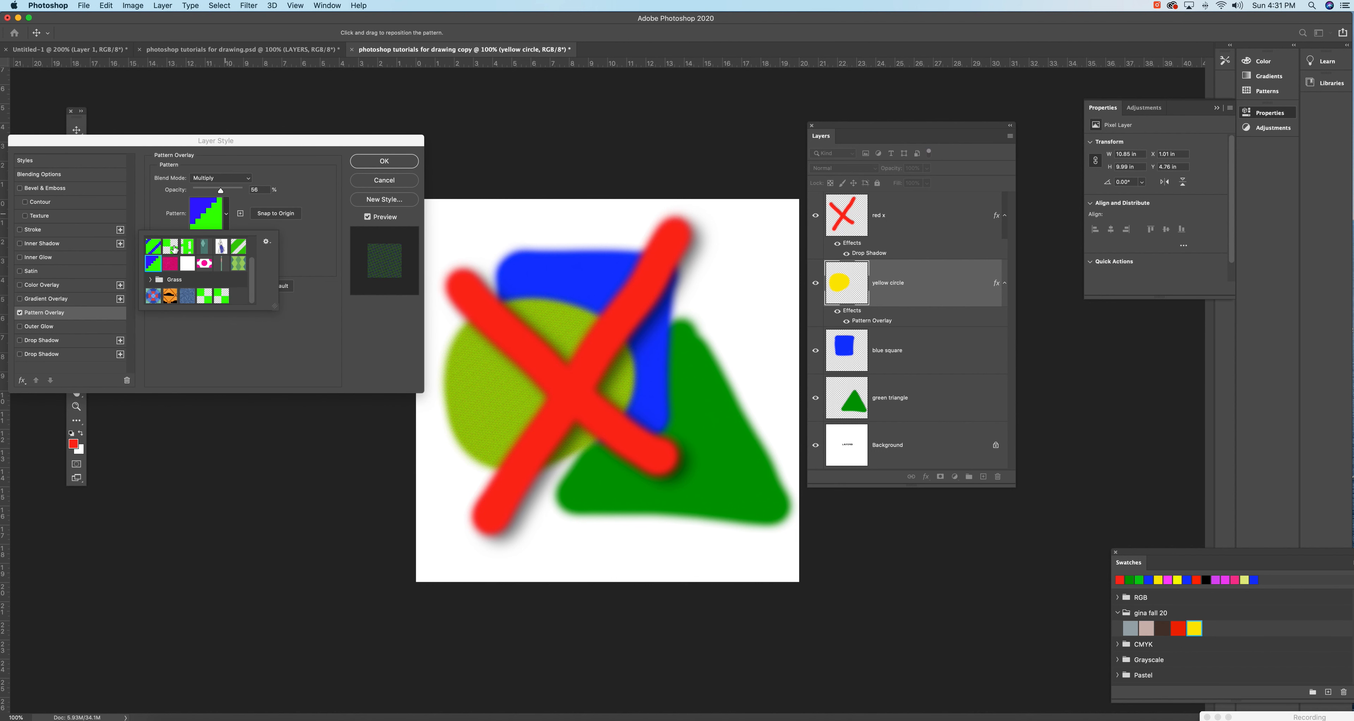
click(154, 247)
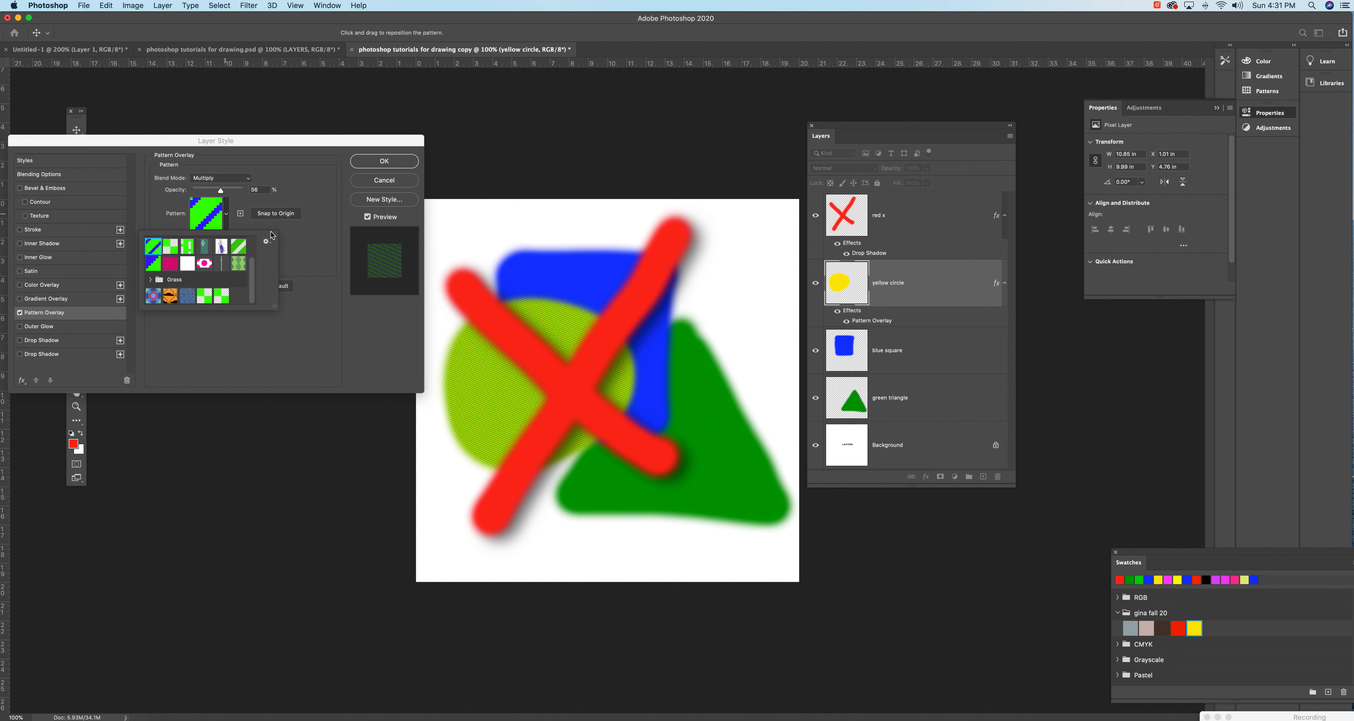
click(297, 237)
- Scale the yellow circle's overlay pattern to about 478%, rotate its stripes to run nearly vertical, and apply the layer style
drag(224, 261, 231, 261)
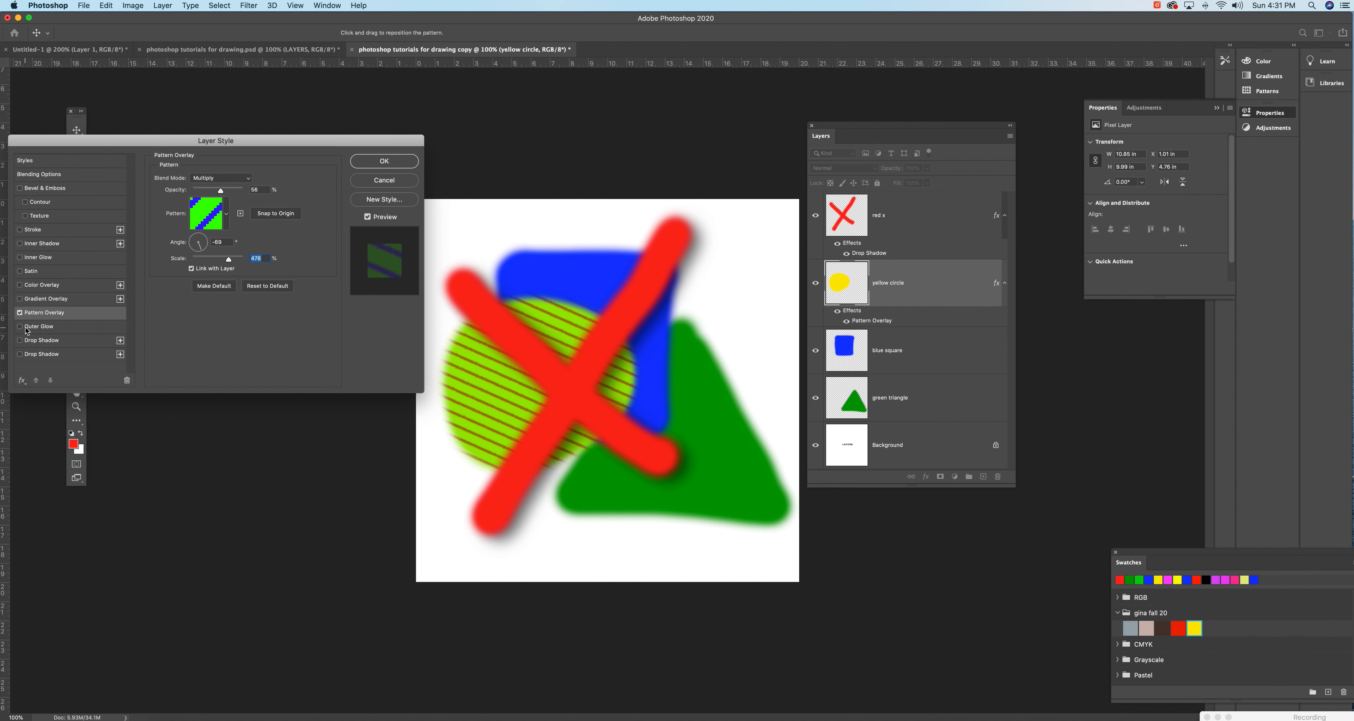
drag(195, 247, 208, 240)
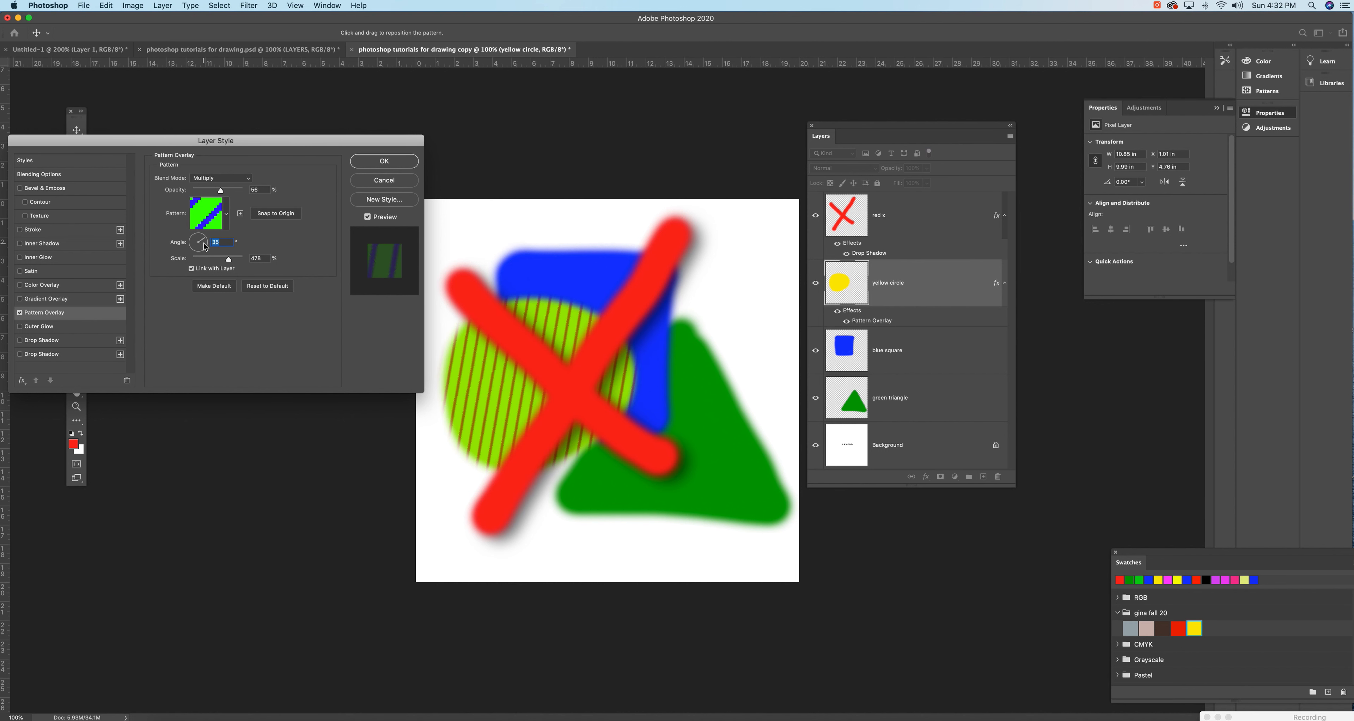
click(405, 161)
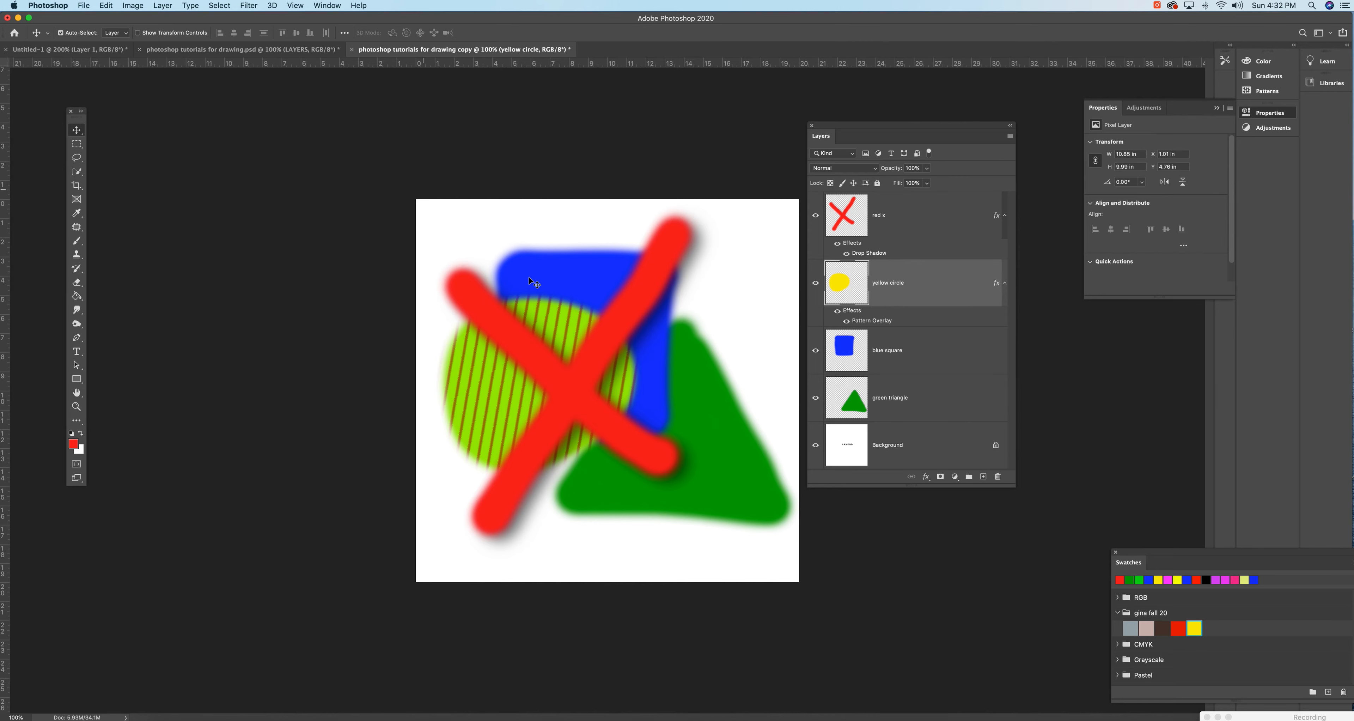